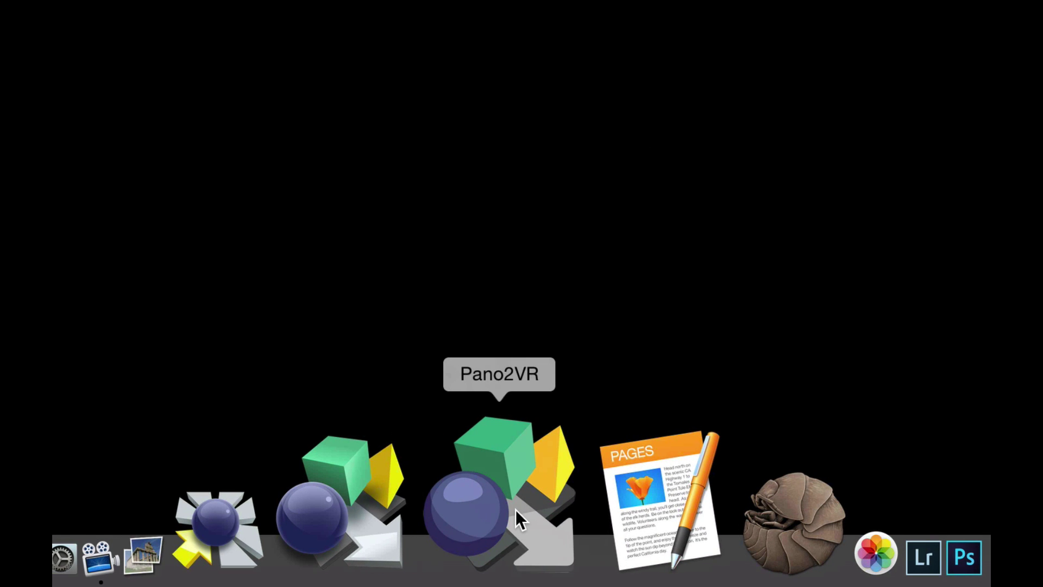
- Launch Pano2VR from the Dock so the Welcome to Pano2VR dialog appears
click(517, 510)
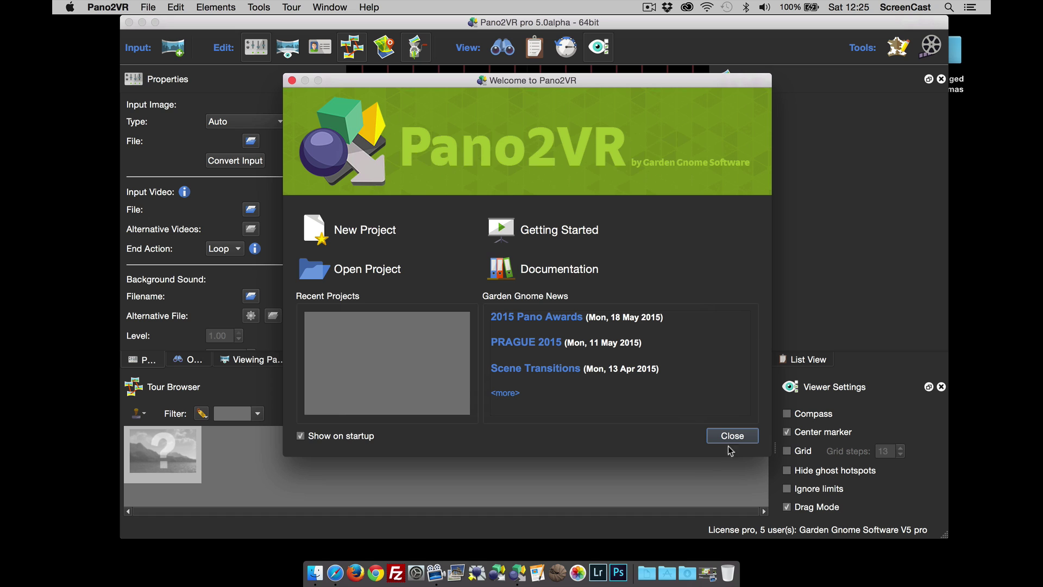
- Close the Welcome dialog and glance through the Window menu, leaving an empty new project
click(732, 436)
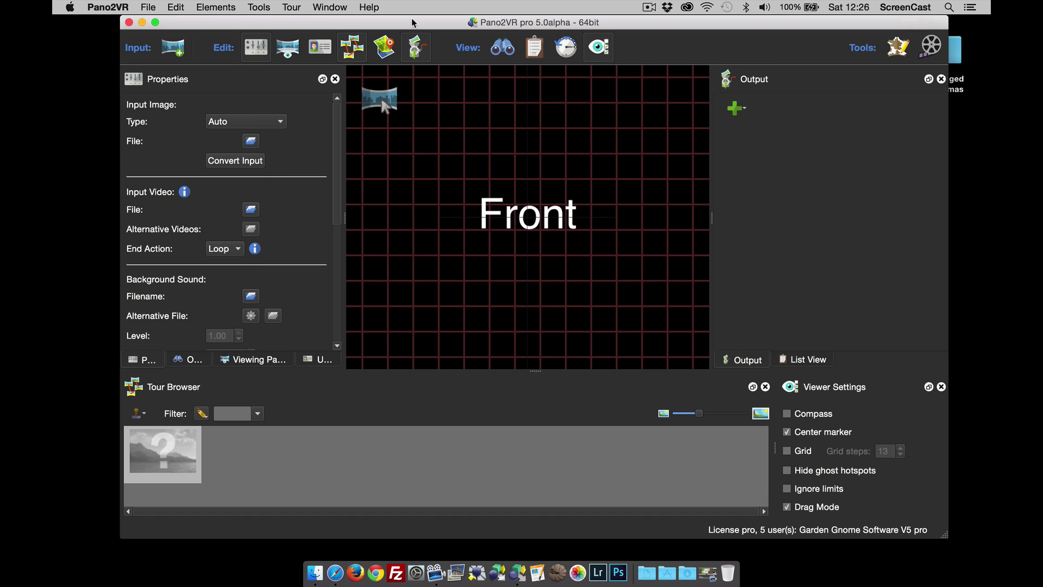
drag(412, 23, 415, 21)
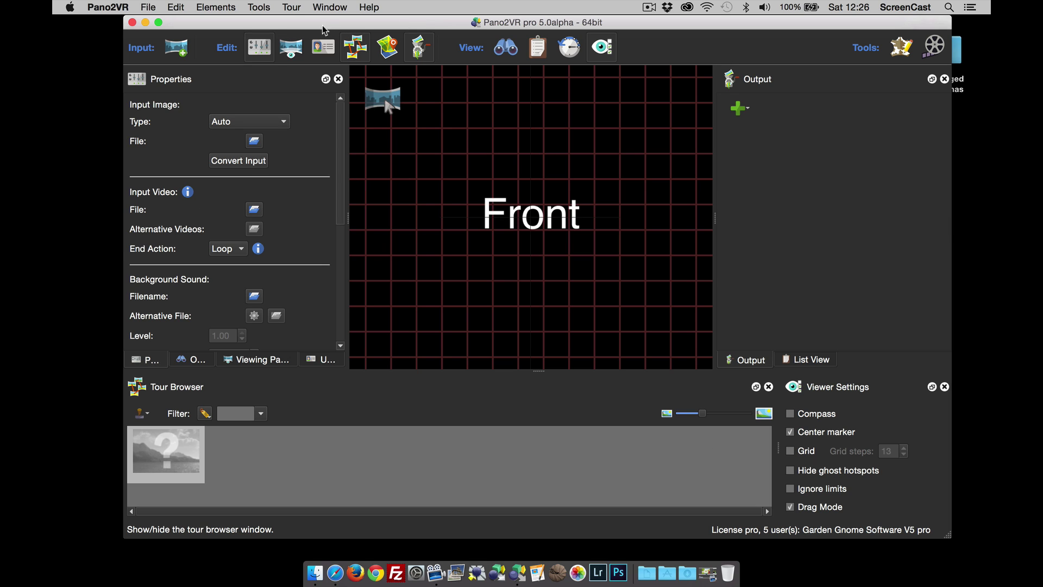
click(330, 9)
mouse_move(435, 23)
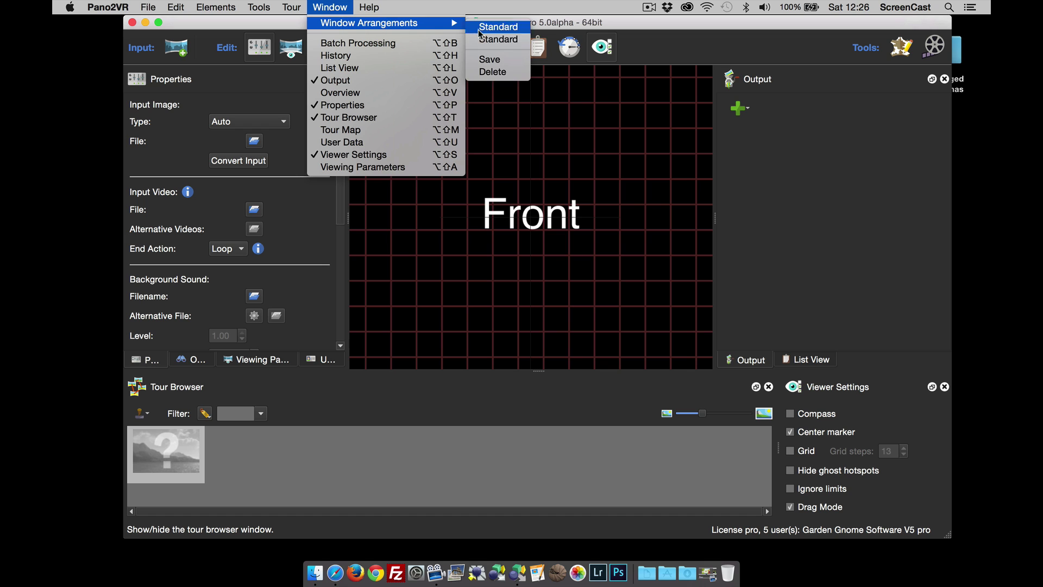
click(334, 11)
drag(424, 19, 428, 19)
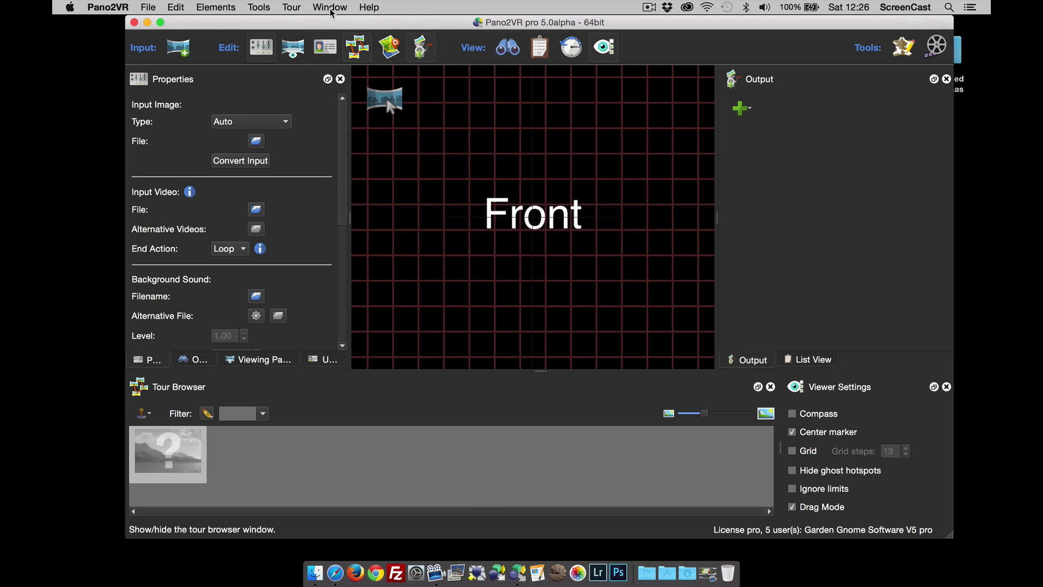
- Add Park_01 to Park_05 and R0012580 from Desktop/geo tagged panoramas to the tour
click(178, 47)
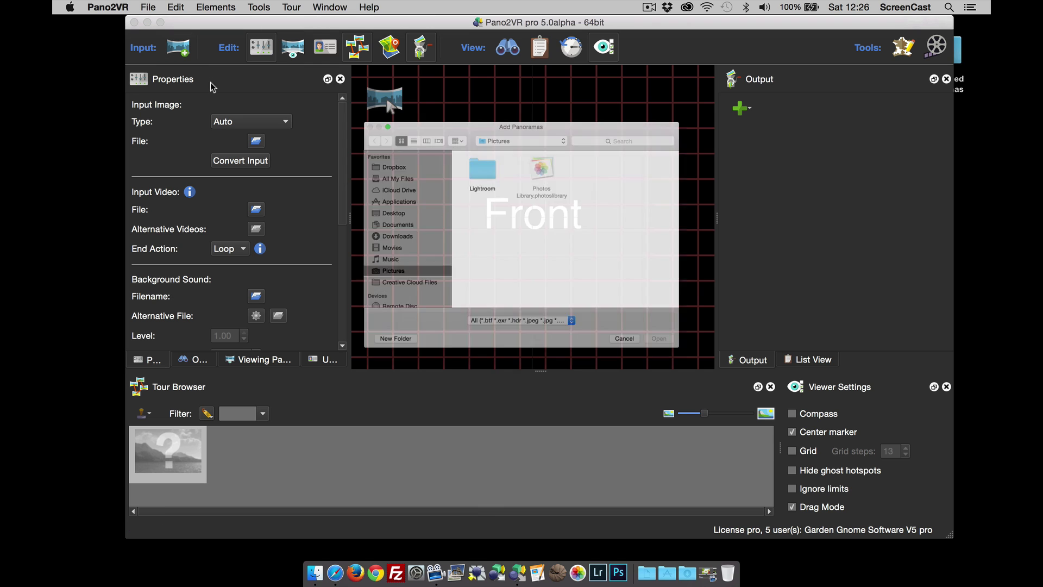
click(333, 203)
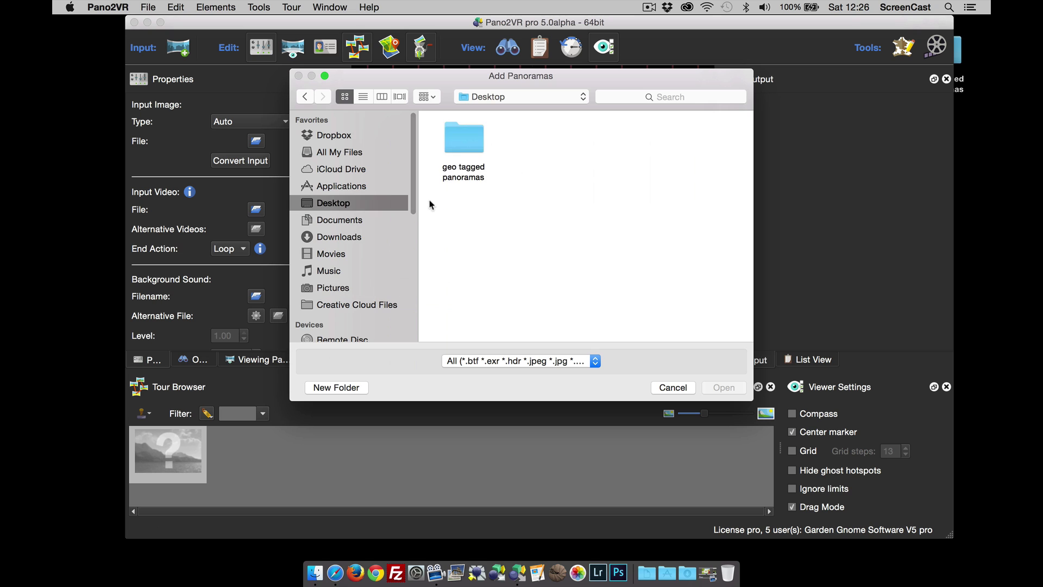
double_click(458, 149)
drag(541, 114, 691, 243)
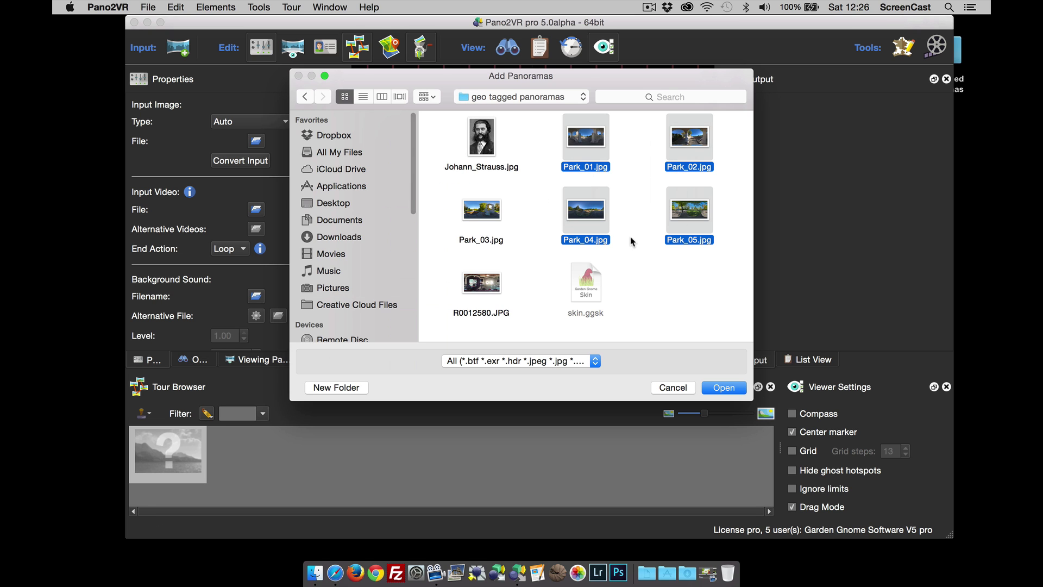
super+click(466, 217)
super+click(479, 284)
click(724, 388)
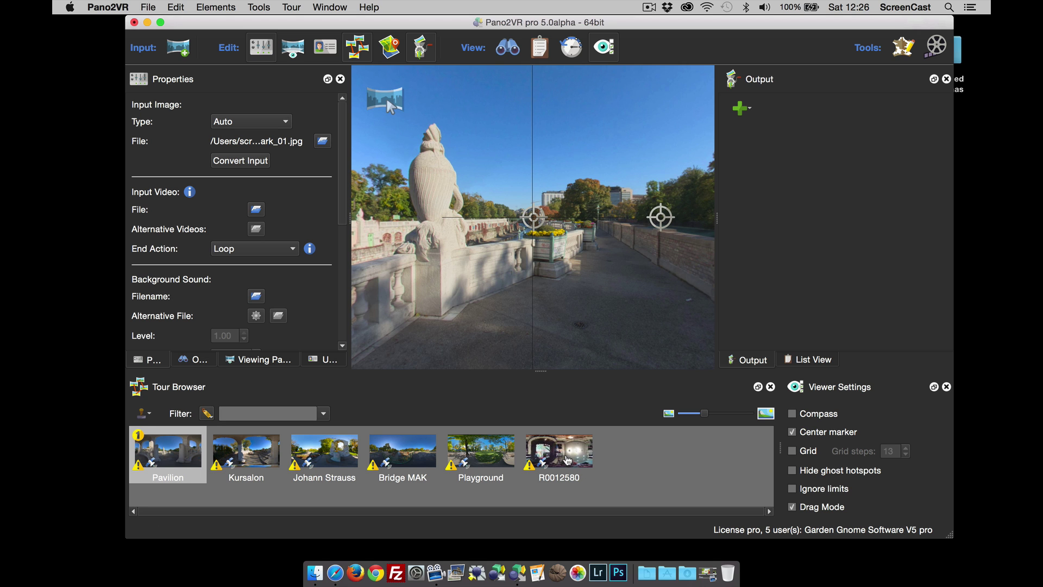
- Show the R0012580 kitchen panorama and preview R0012580.JPG full size in Finder
click(565, 458)
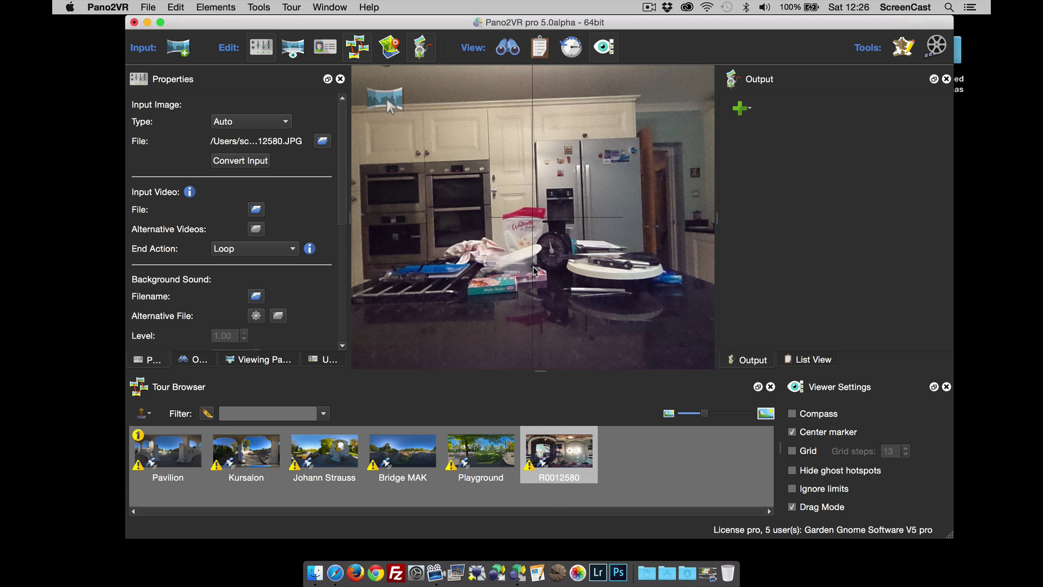
drag(534, 272, 495, 291)
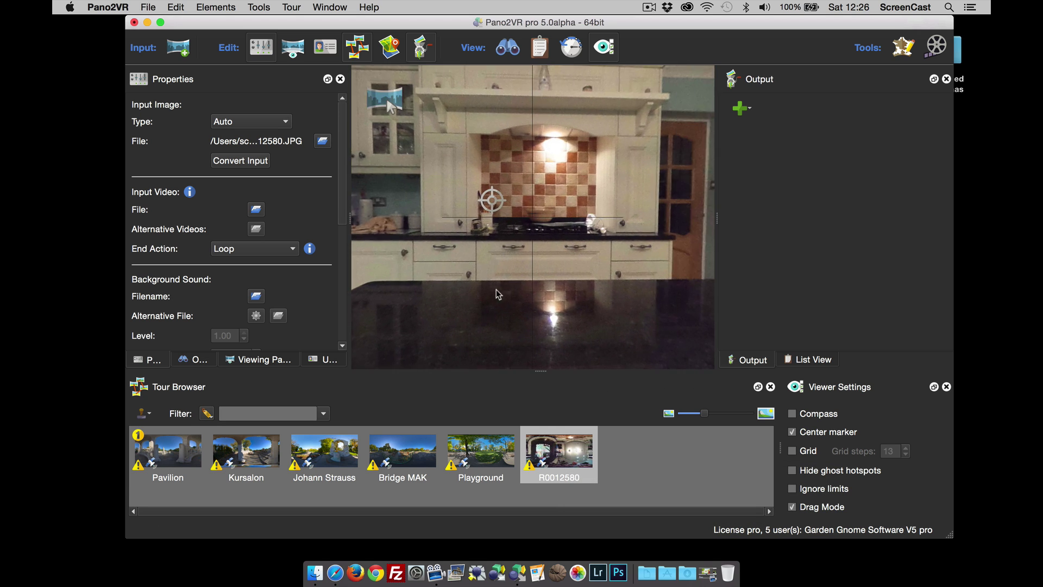
double_click(951, 62)
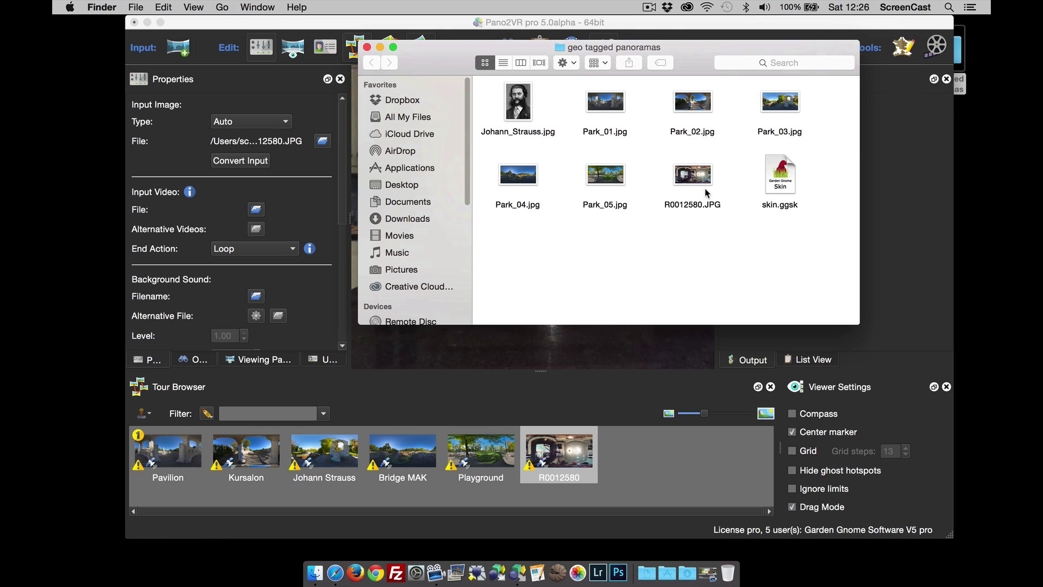
click(703, 182)
key(space)
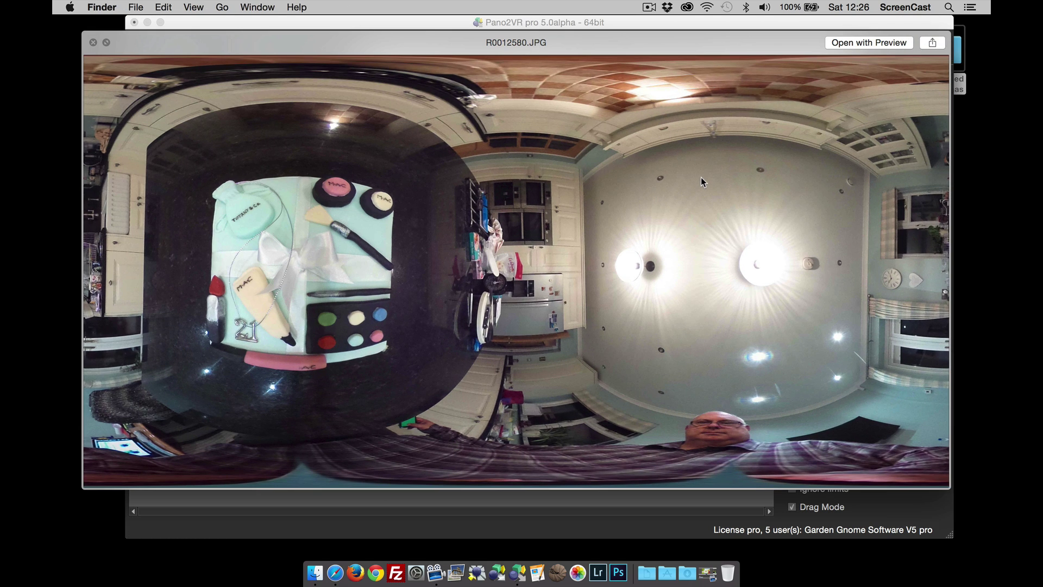
key(space)
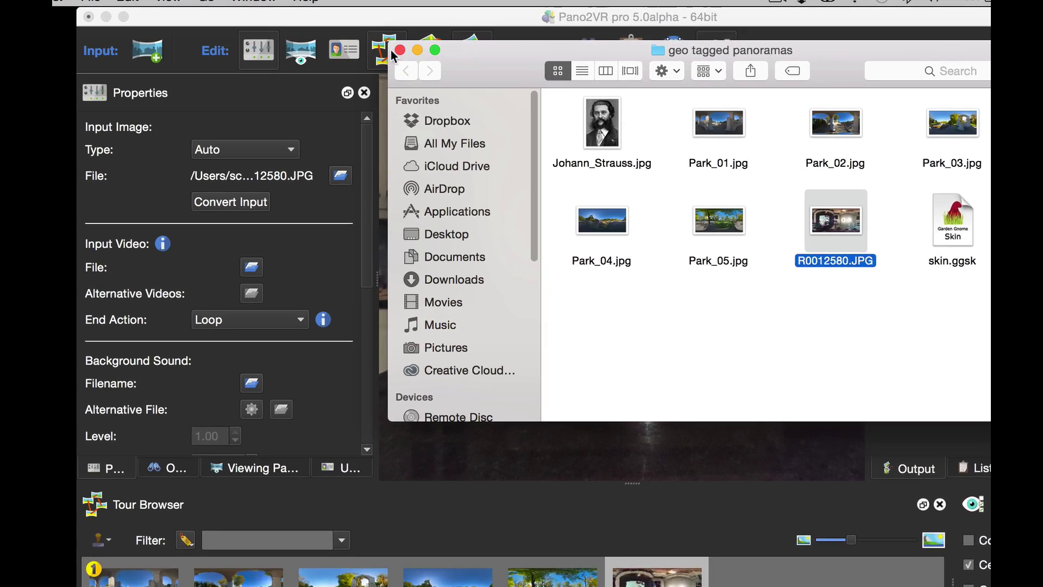
- Straighten the kitchen panorama's horizon to leveling pitch -0.12 and roll -88.64
click(351, 49)
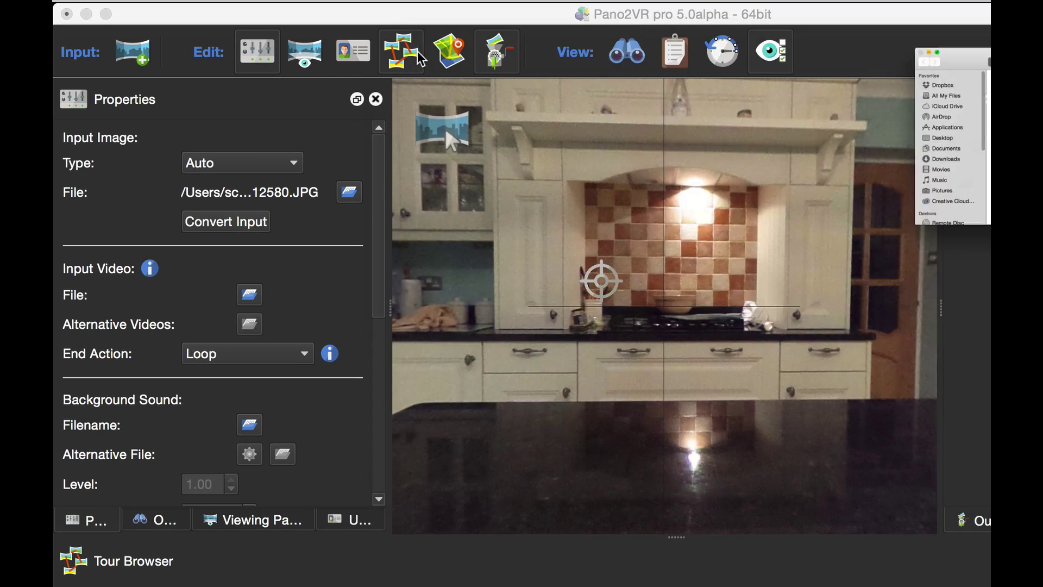
drag(381, 239, 377, 415)
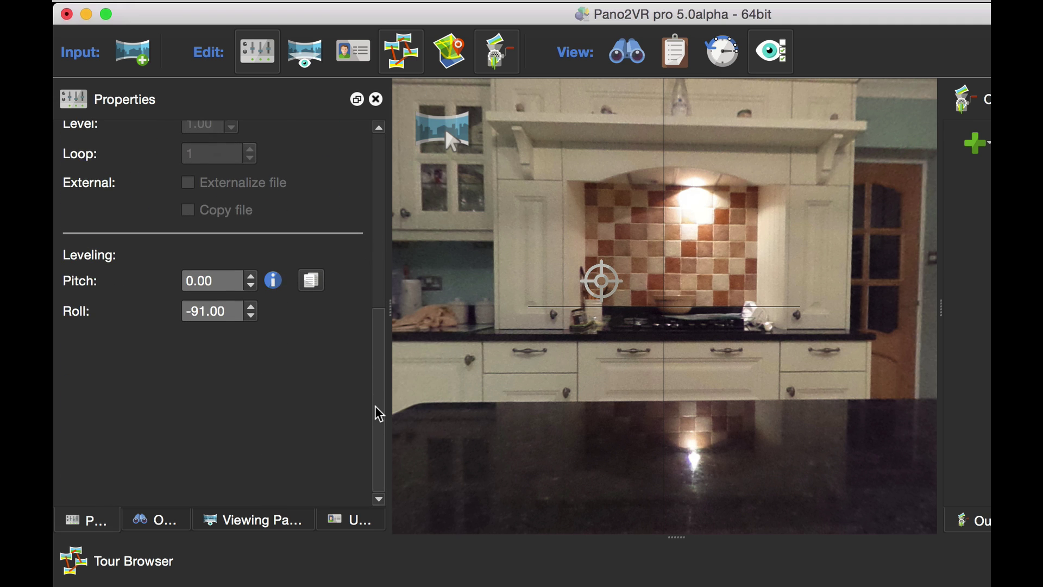
drag(626, 396, 922, 324)
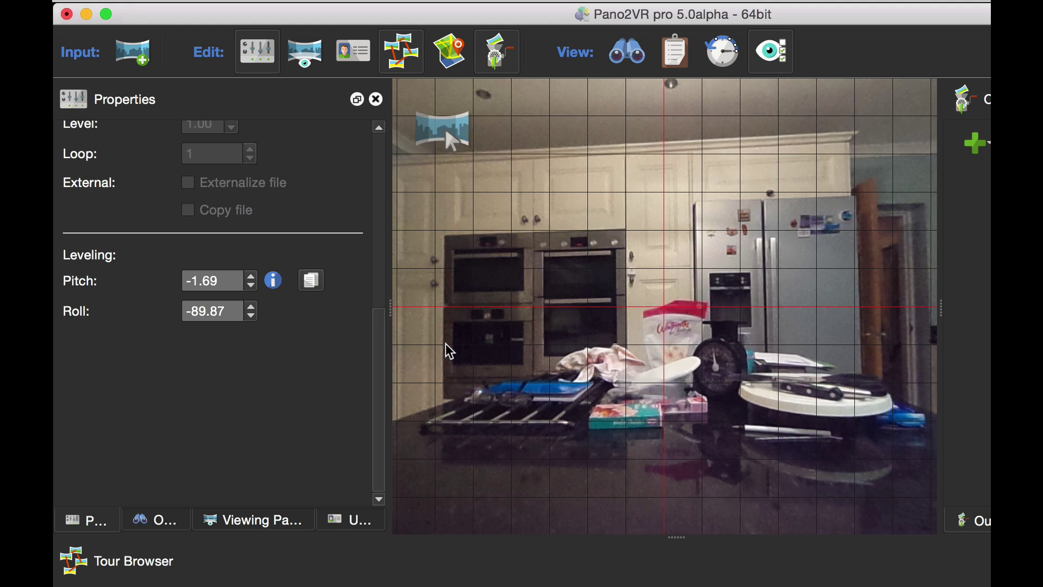
drag(450, 352, 448, 337)
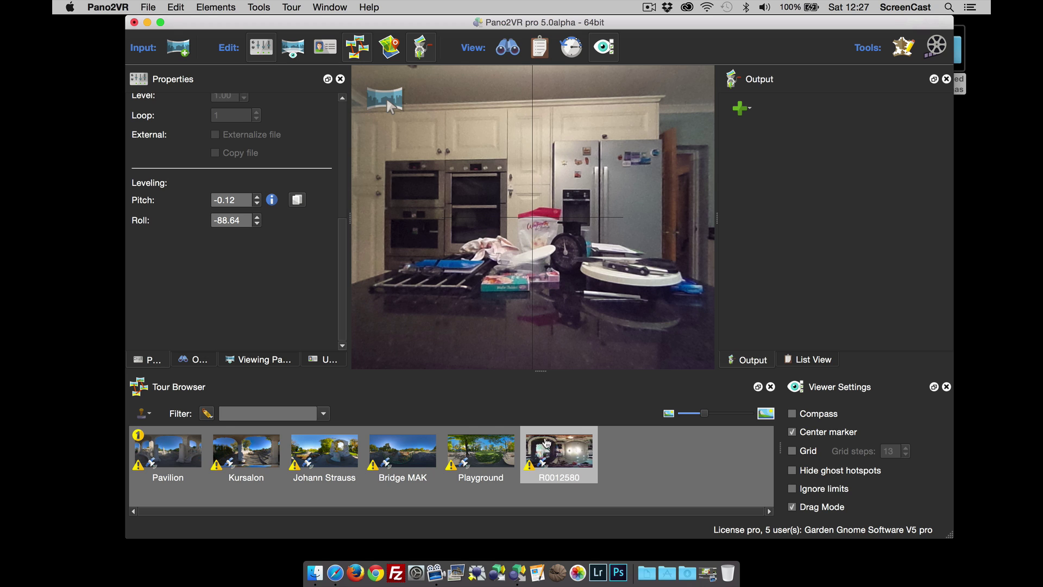
- Remove R0012580 from the tour with Remove Panorama from Tour, then display Pavilion
right_click(557, 449)
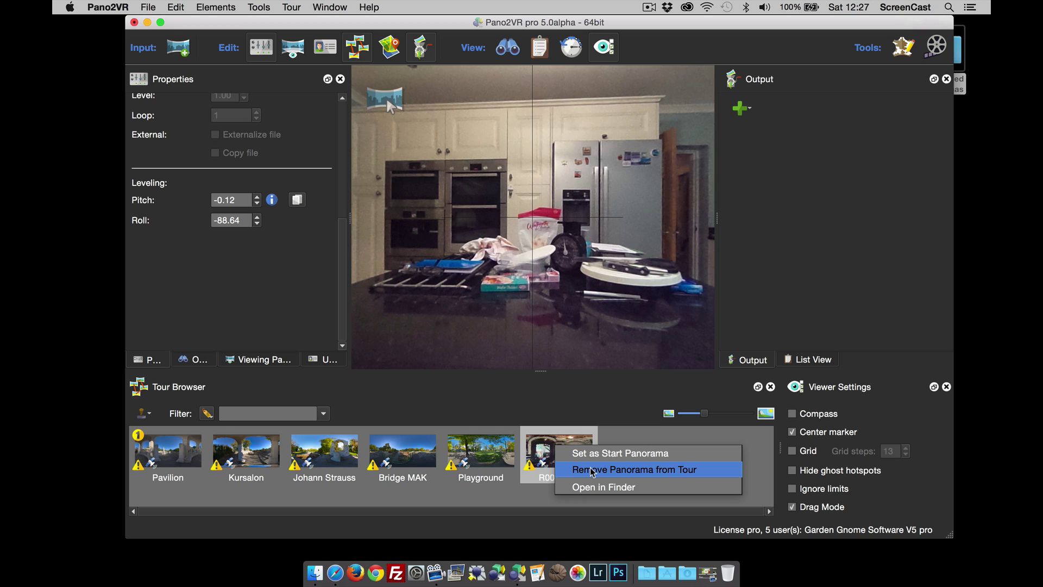
click(620, 471)
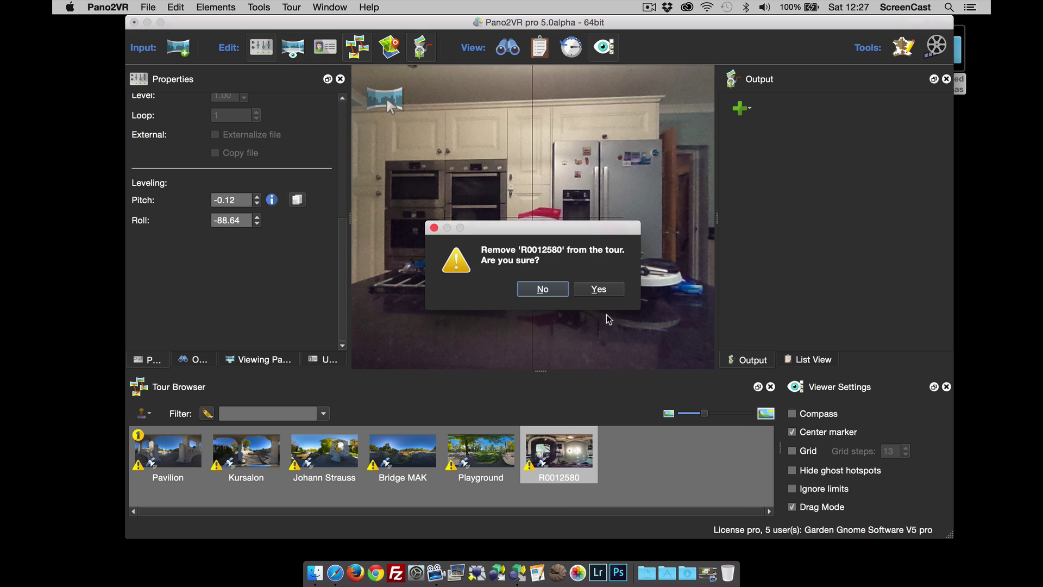
click(602, 291)
click(194, 465)
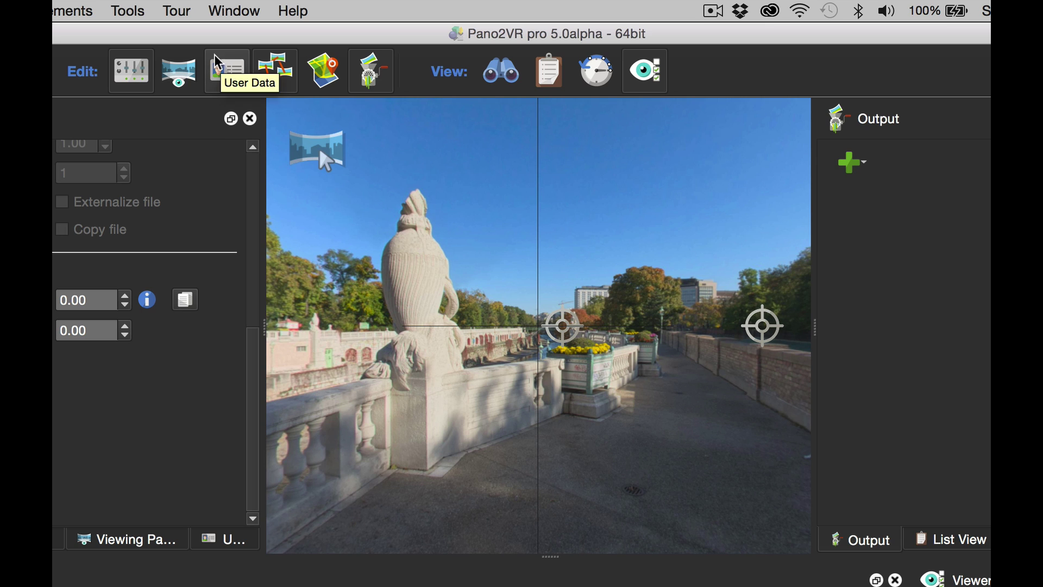
- Apply Tour > Automatic Linking > Sequential and turn the Pavilion view to find the hotspot
click(180, 12)
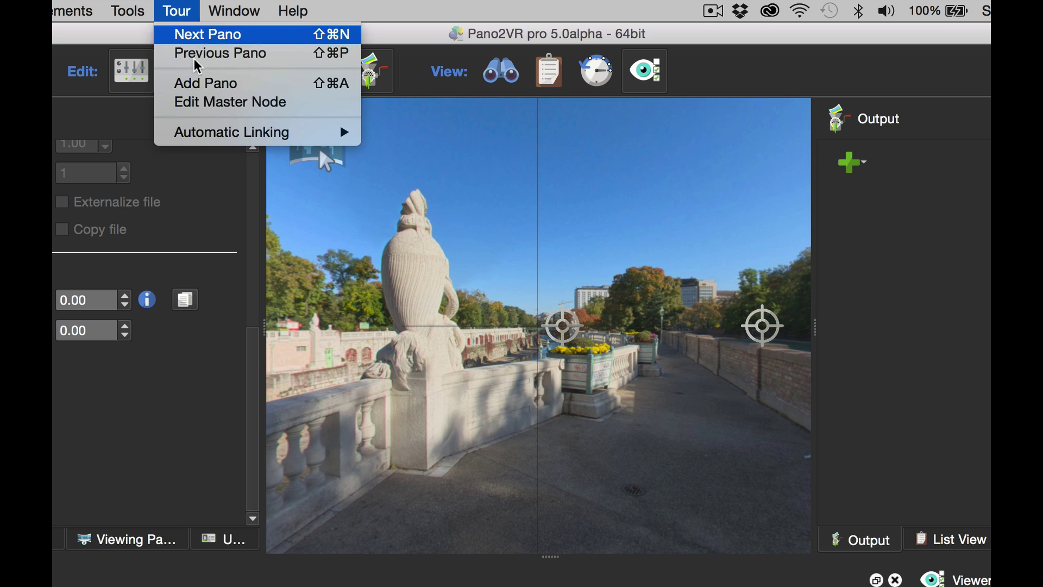
mouse_move(239, 136)
click(410, 134)
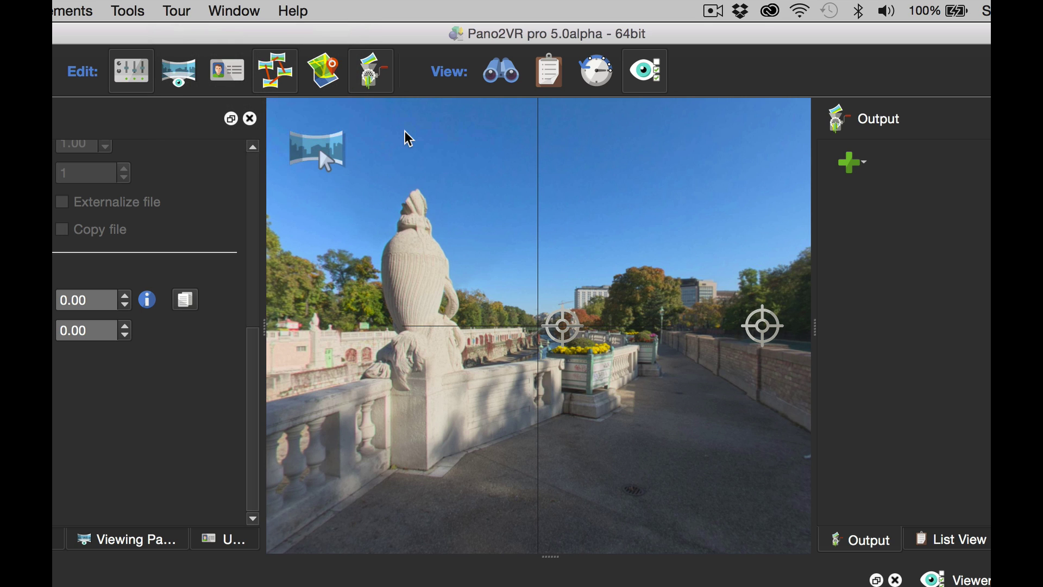
drag(478, 214, 431, 328)
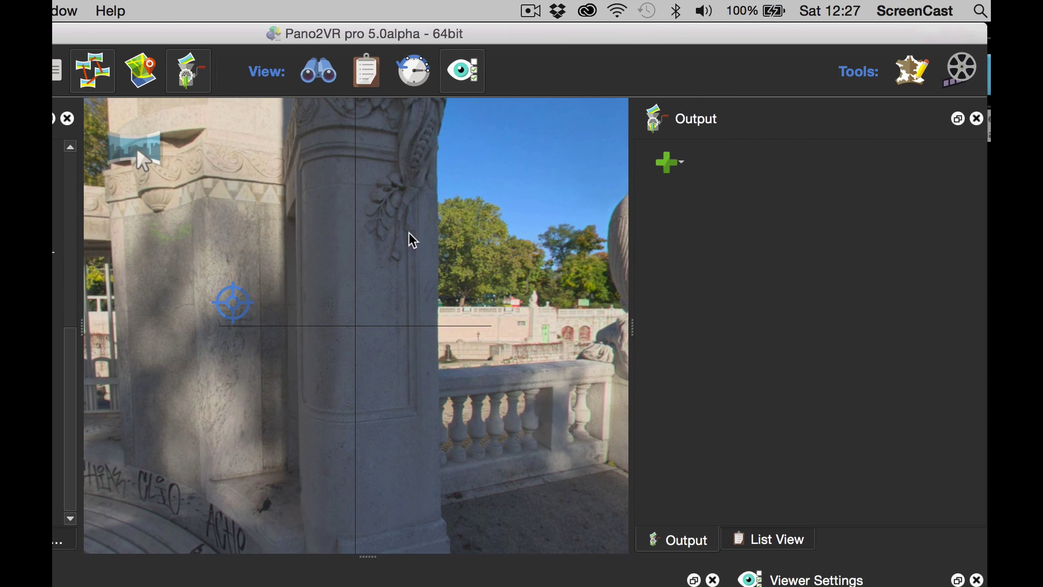
- Add an HTML5 output and start generating it, accepting the prompt to save first
click(848, 168)
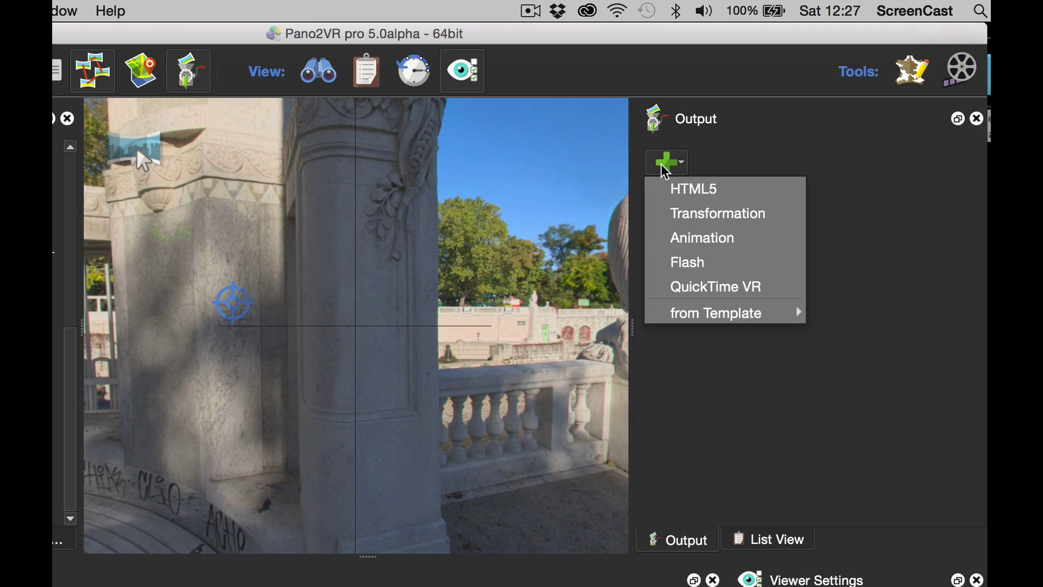
click(686, 193)
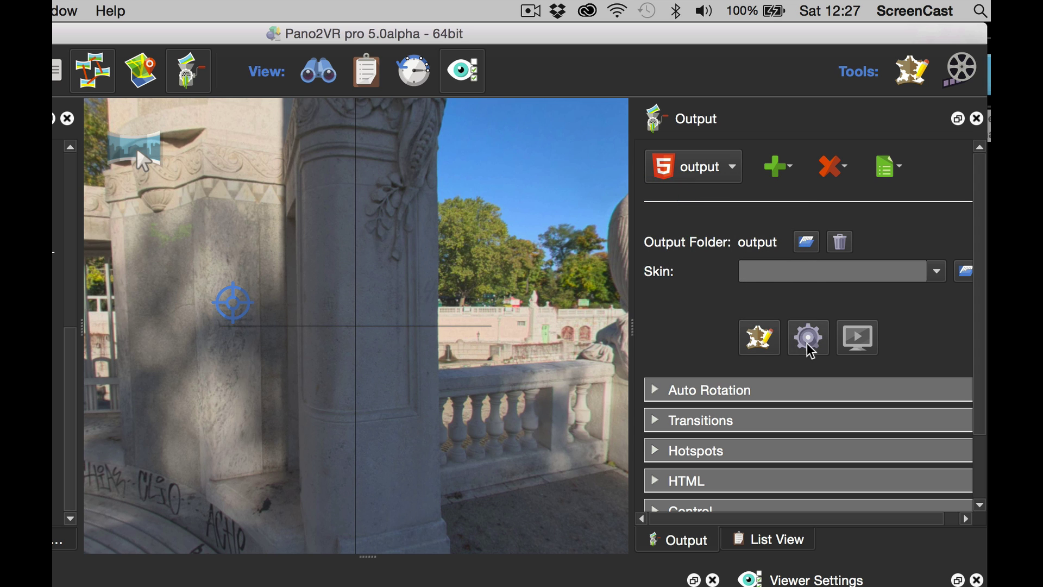
click(756, 353)
click(537, 466)
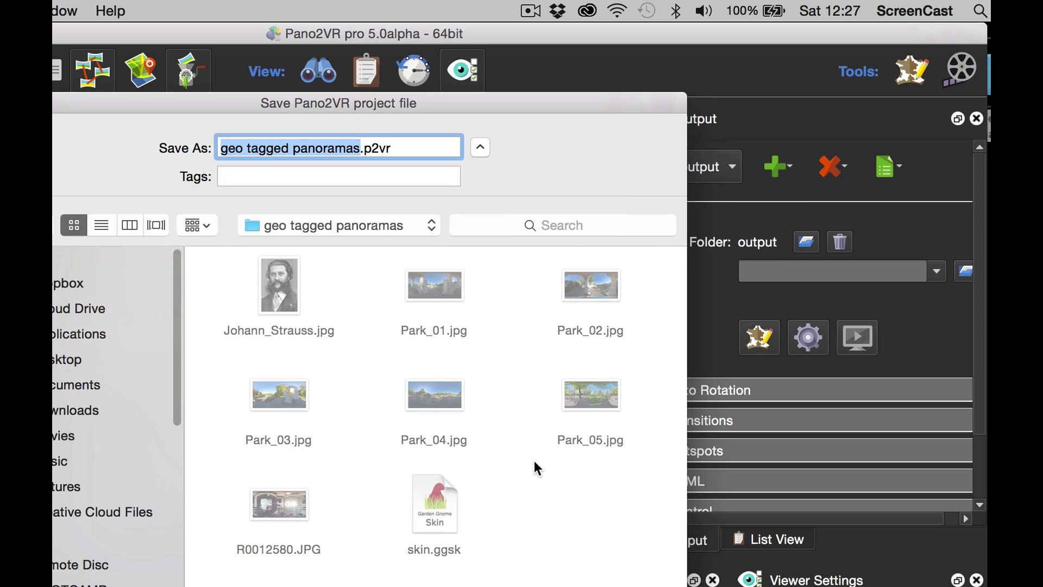
- Save the project as tour.p2vr and generate the HTML5 output, confirming the overwrite
text(tour)
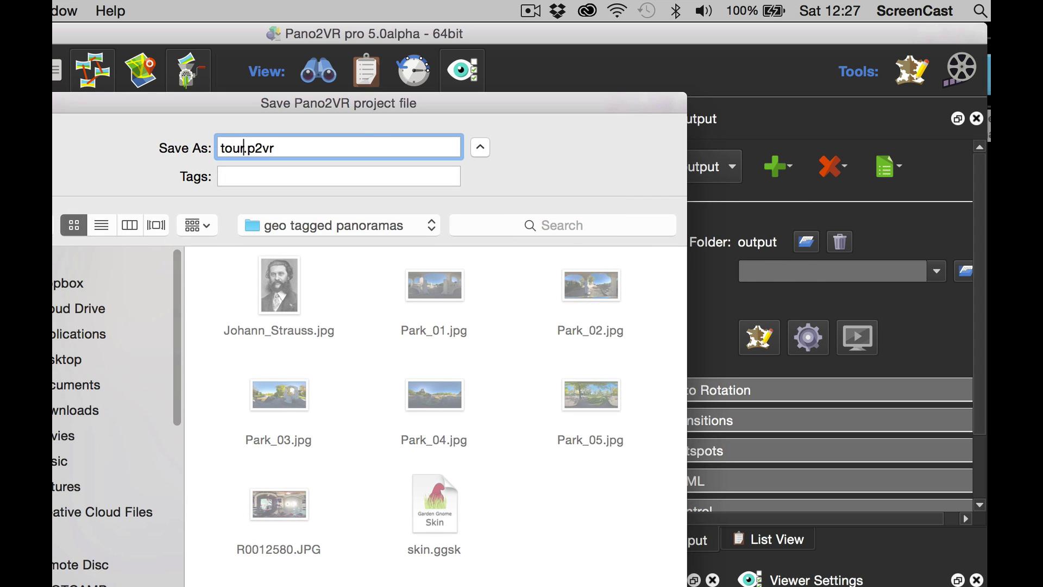
key(Return)
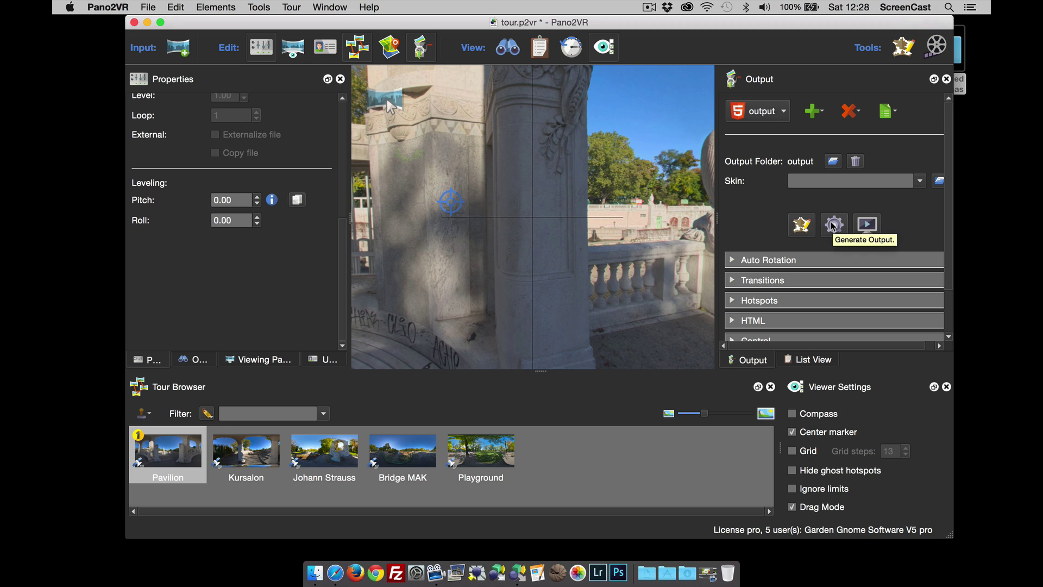
click(834, 226)
click(628, 292)
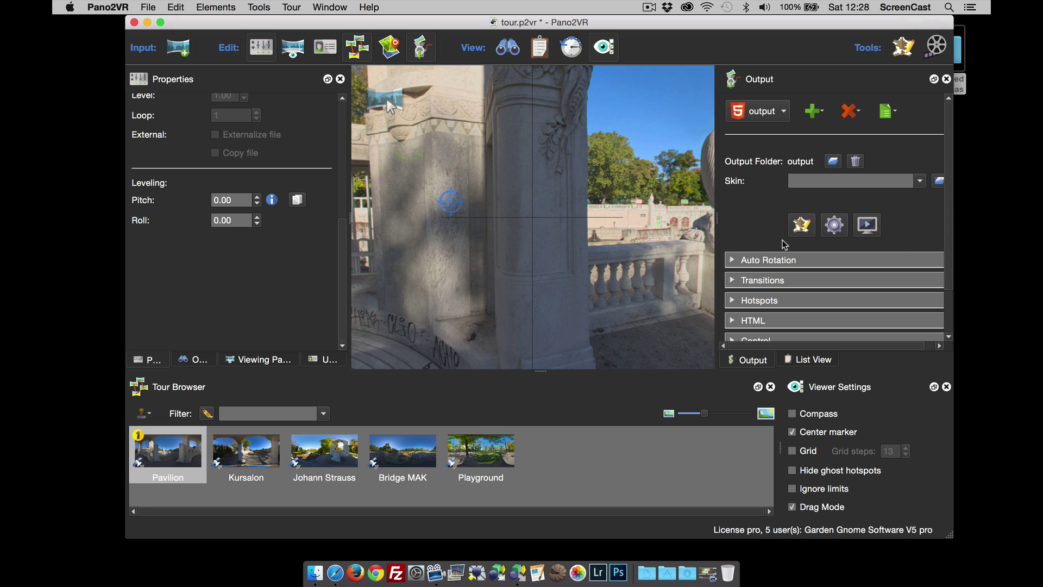
- Preview the tour in Safari, following hotspots through Kursalon and Playground, then close it
click(869, 228)
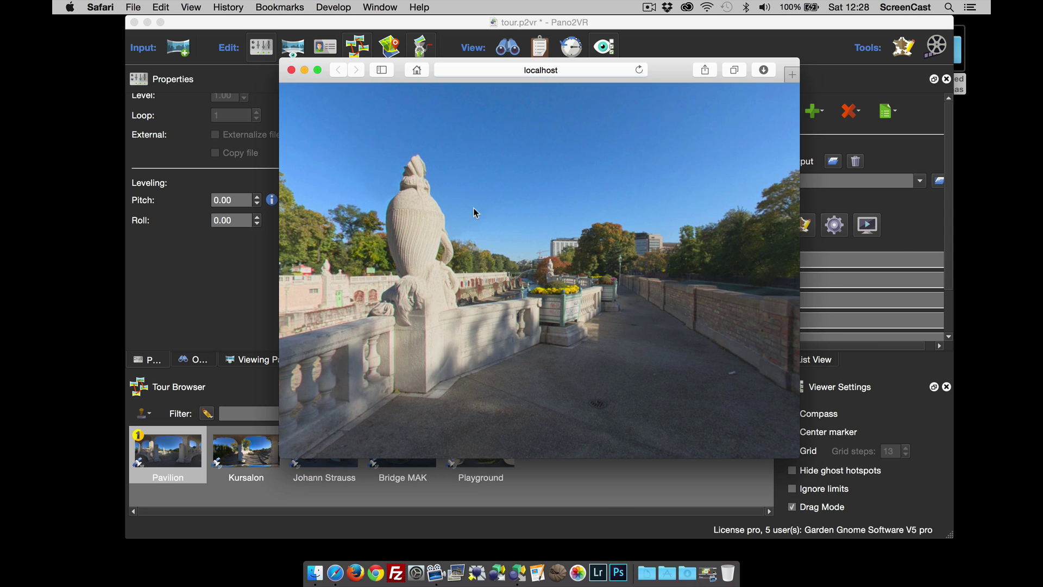
drag(578, 202, 641, 197)
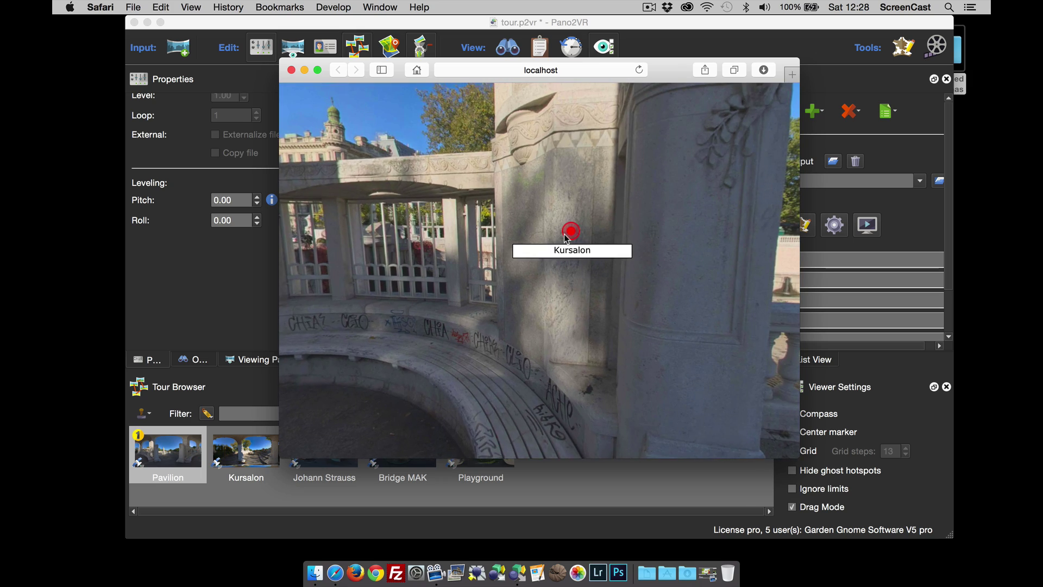
click(569, 227)
click(539, 271)
click(540, 271)
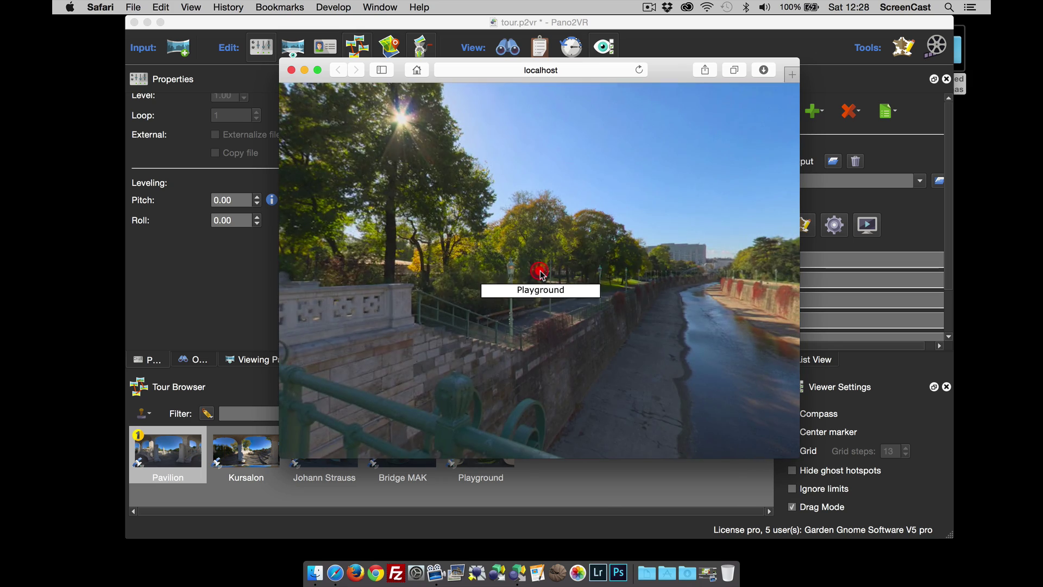
click(540, 272)
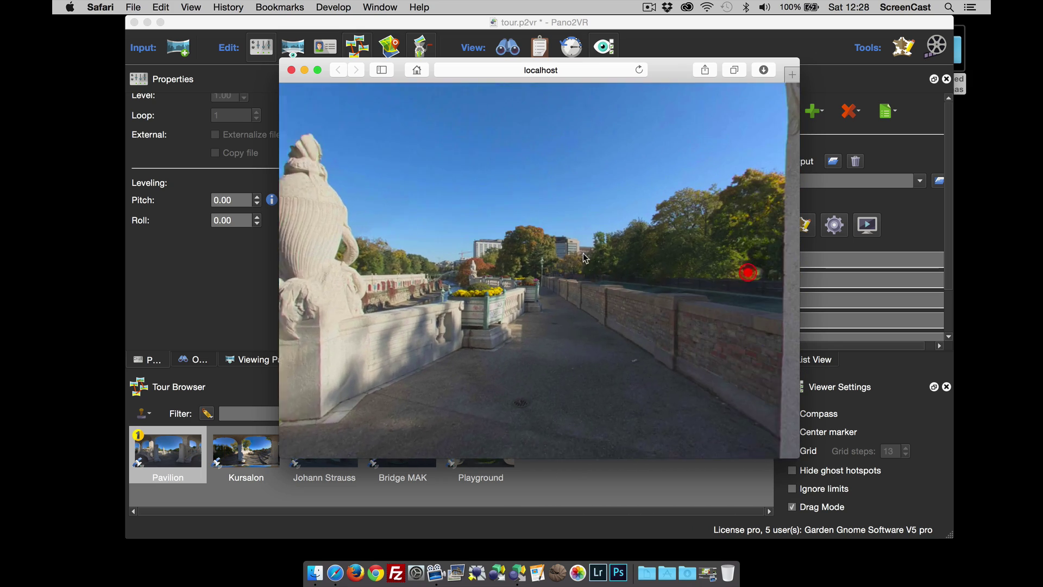
click(708, 271)
click(539, 271)
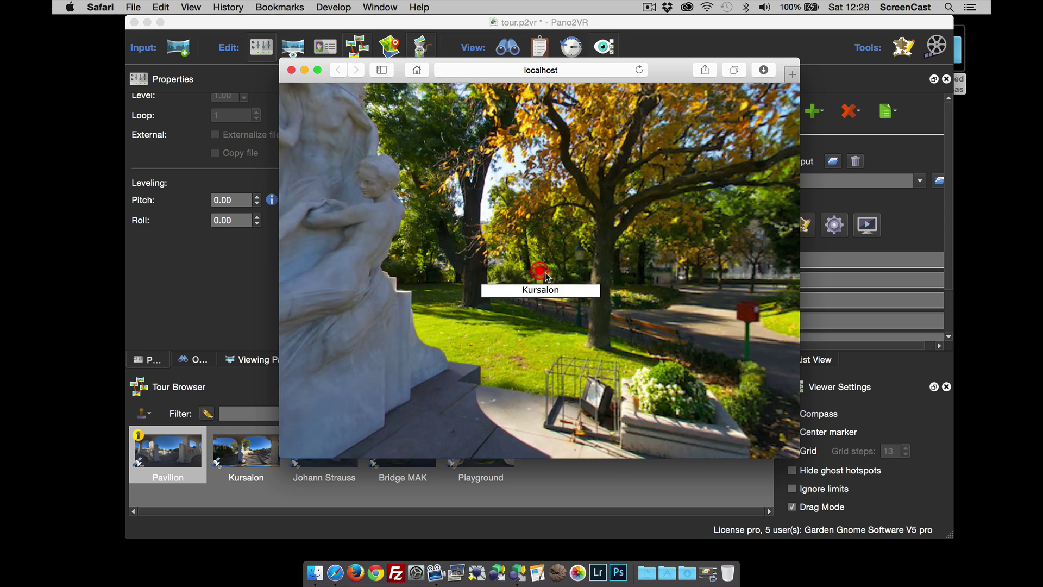
click(540, 271)
click(292, 70)
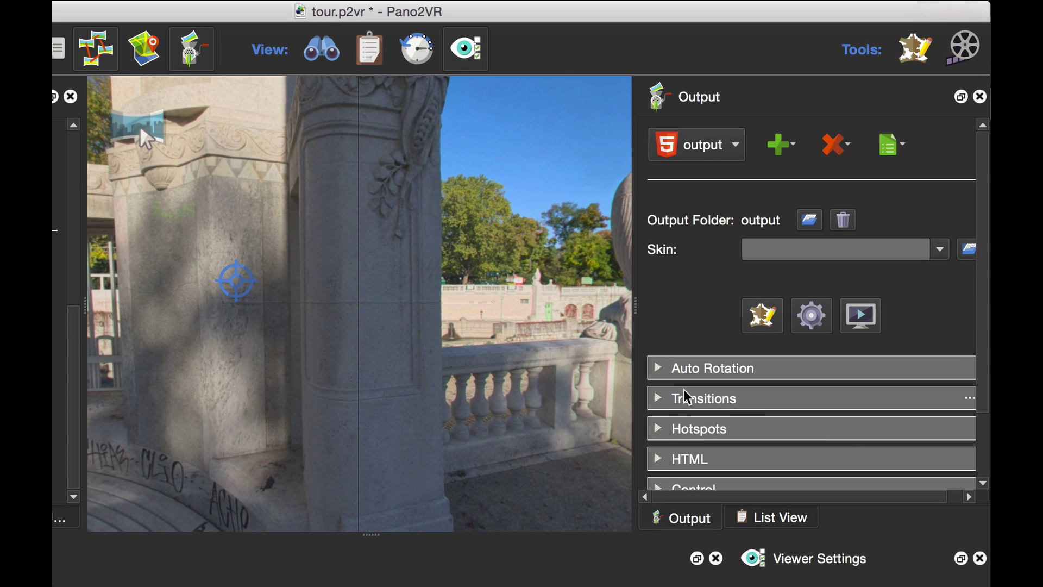
- Enable panorama transitions: Cross Dissolve, Zoom In before and after, Wait for transition off
click(674, 354)
drag(980, 275, 981, 365)
click(665, 195)
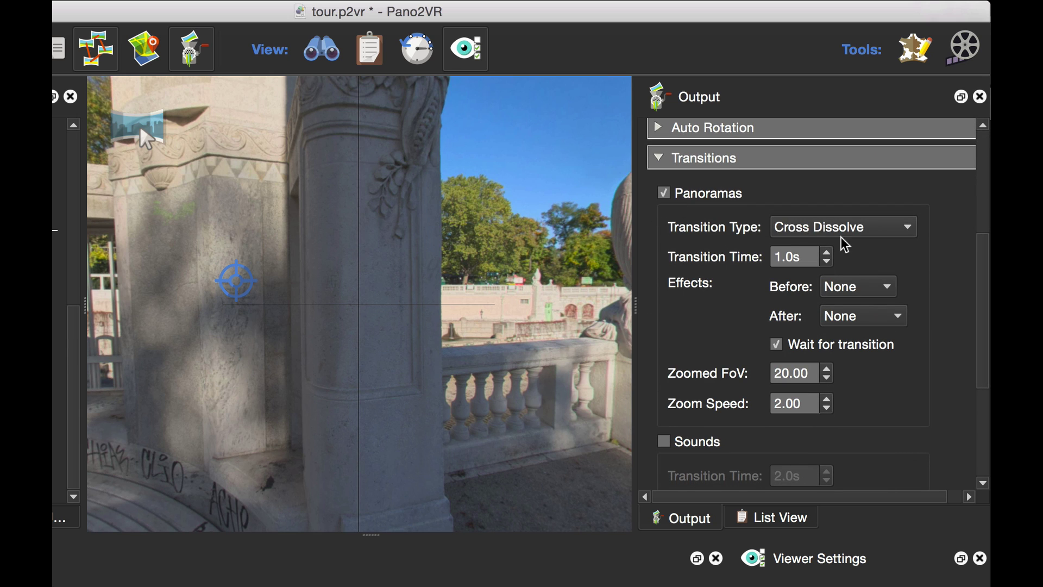
click(894, 231)
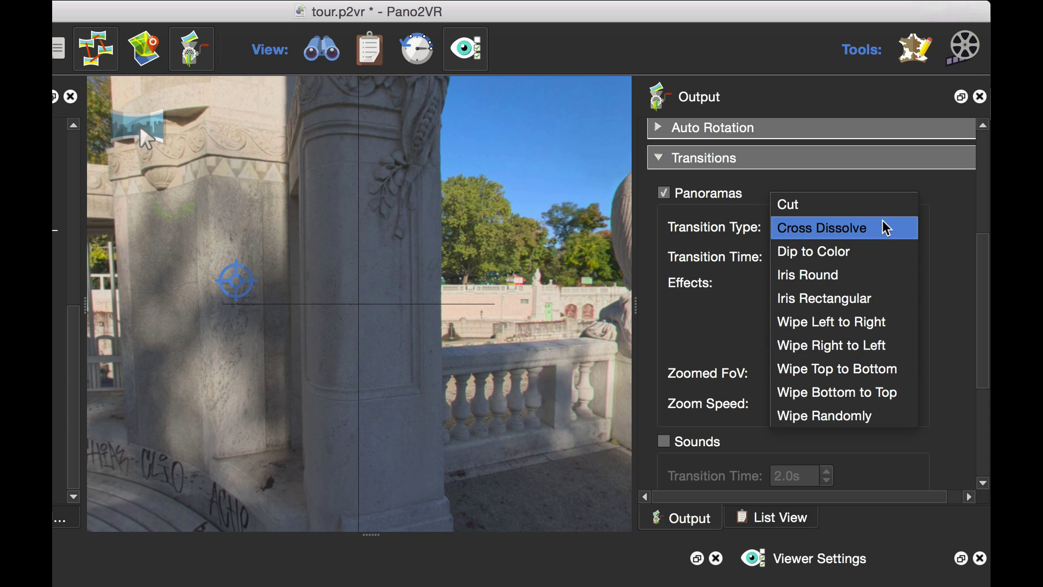
click(888, 231)
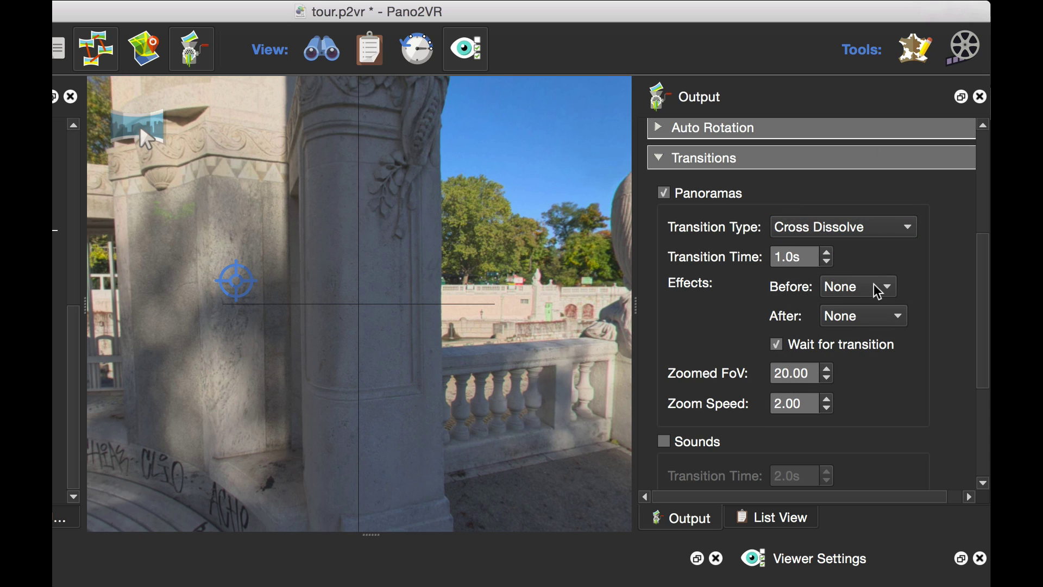
click(879, 293)
click(872, 311)
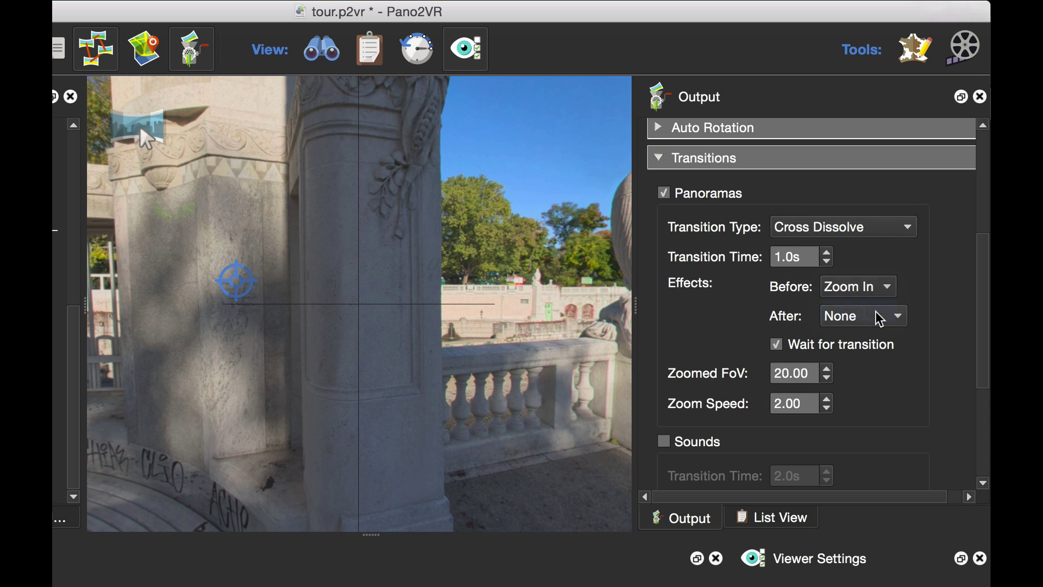
click(886, 321)
click(891, 341)
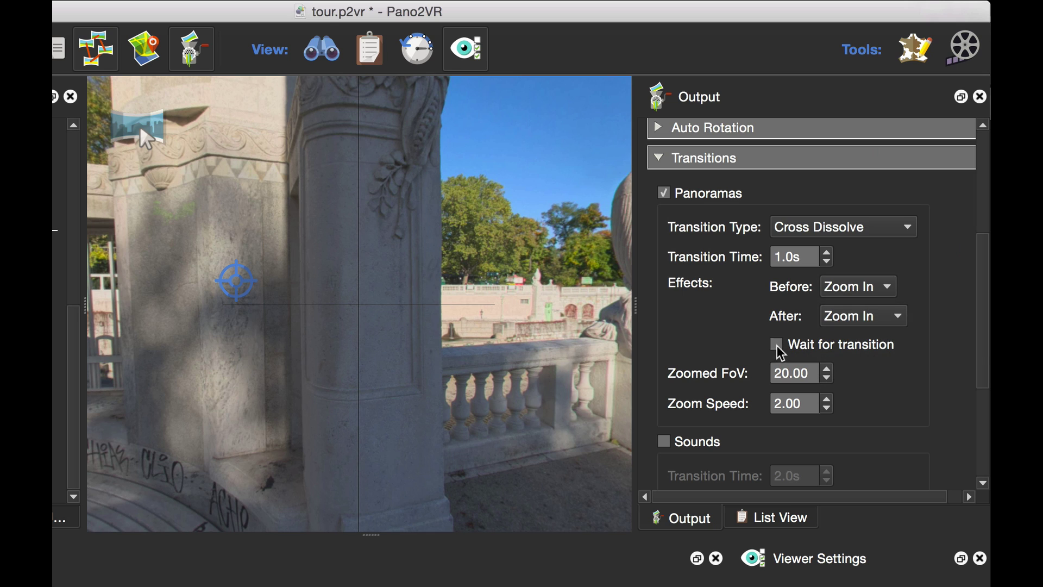
click(778, 348)
- Regenerate the tour over the old output and test a hotspot's zooming dissolve in Safari
drag(984, 356, 981, 235)
click(812, 316)
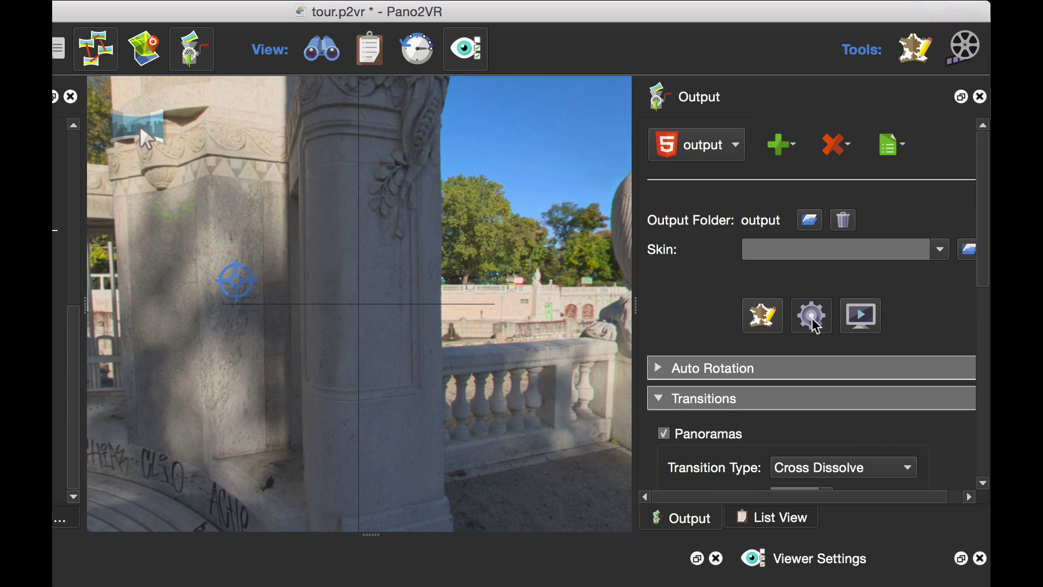
click(503, 417)
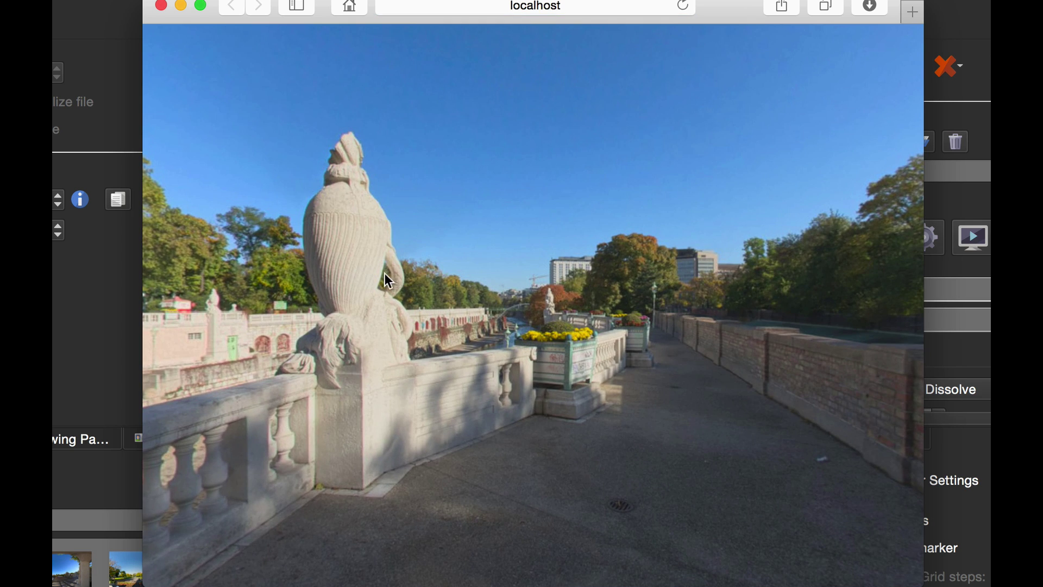
drag(389, 282, 562, 279)
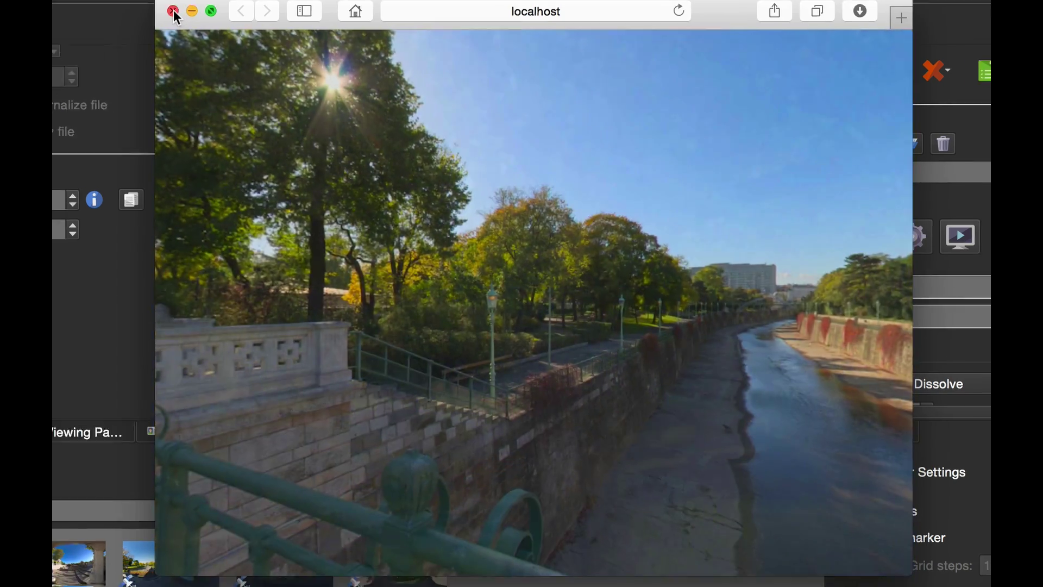
click(161, 5)
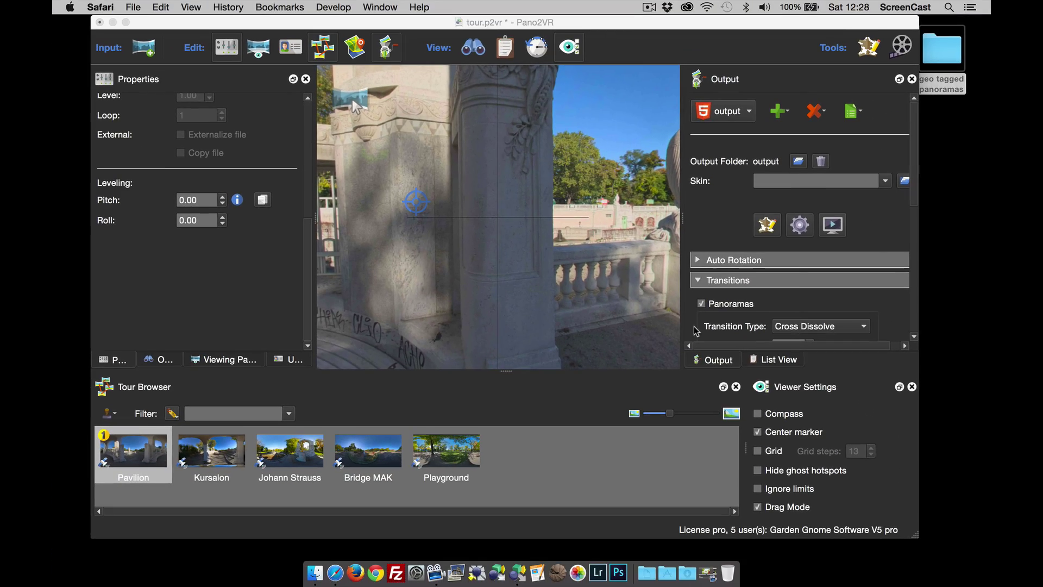
- Place a lens flare on the sun in the Bridge MAK panorama
click(543, 234)
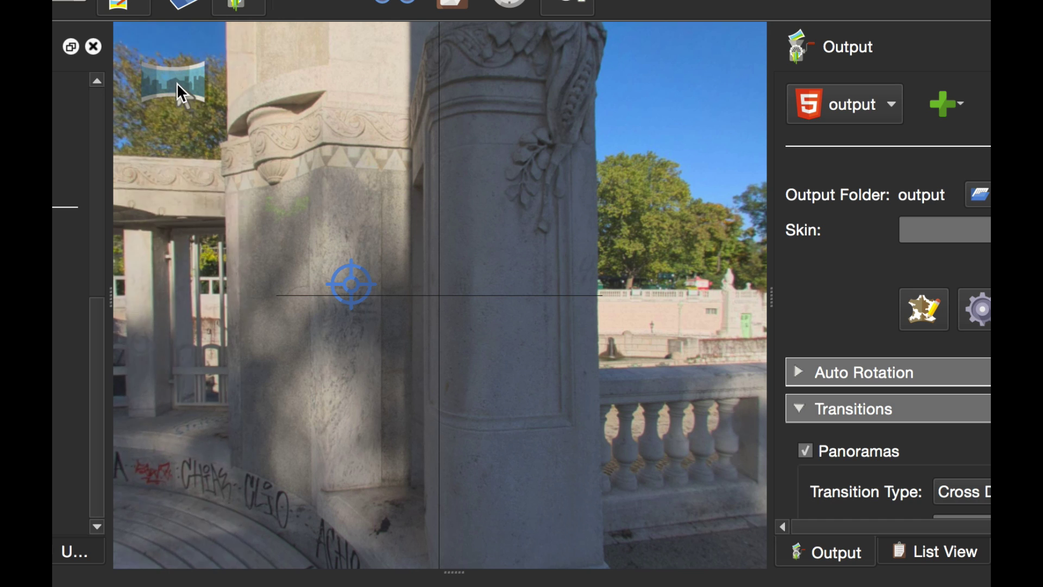
mouse_move(176, 90)
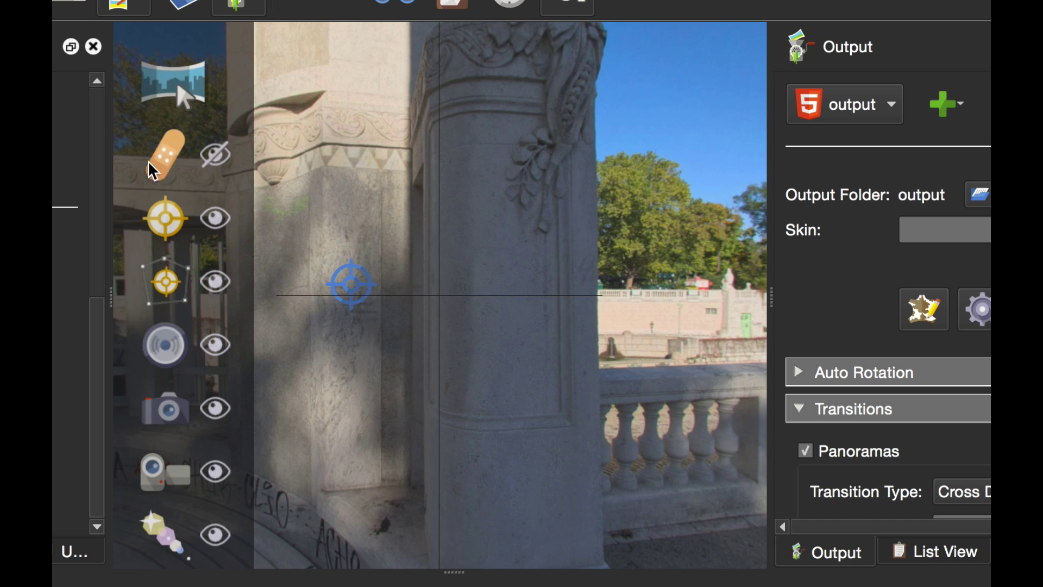
click(163, 533)
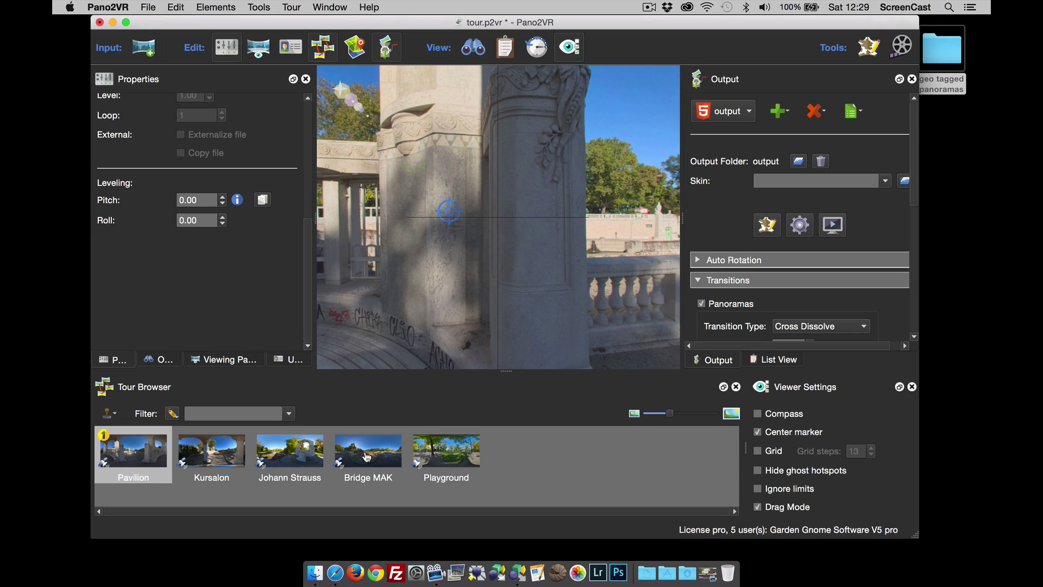
click(367, 456)
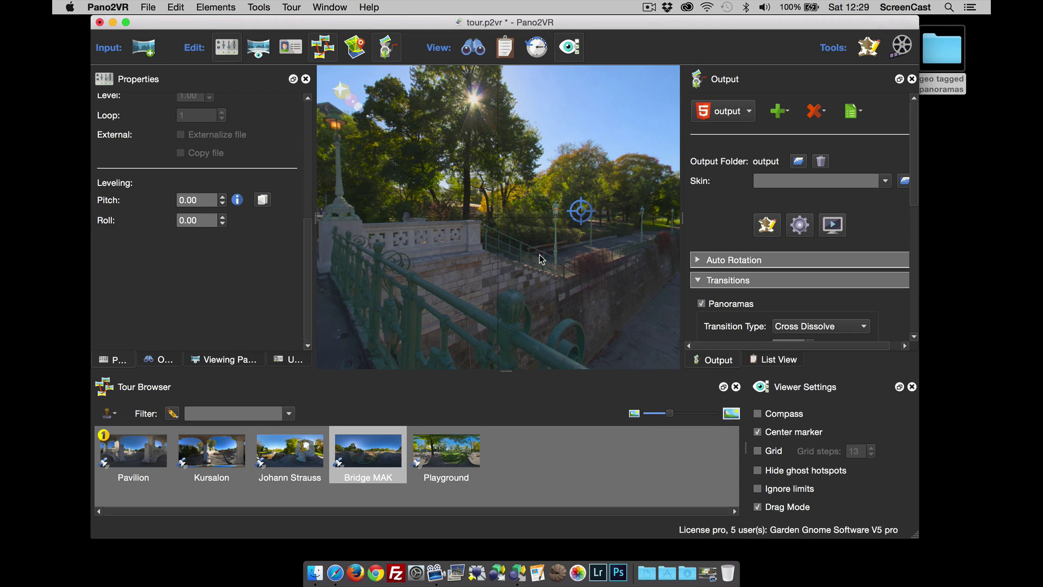
drag(500, 172, 597, 243)
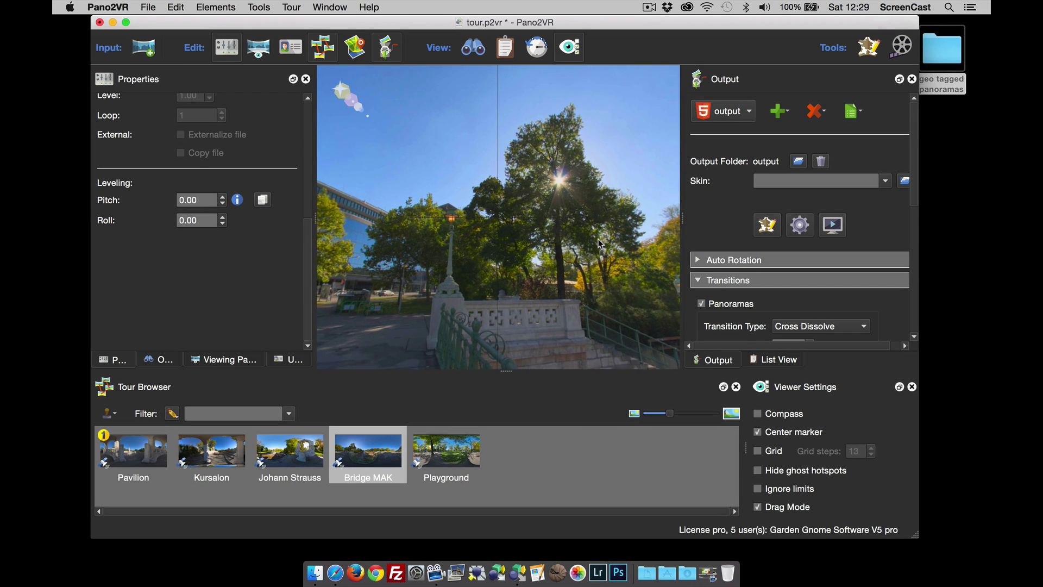
click(565, 175)
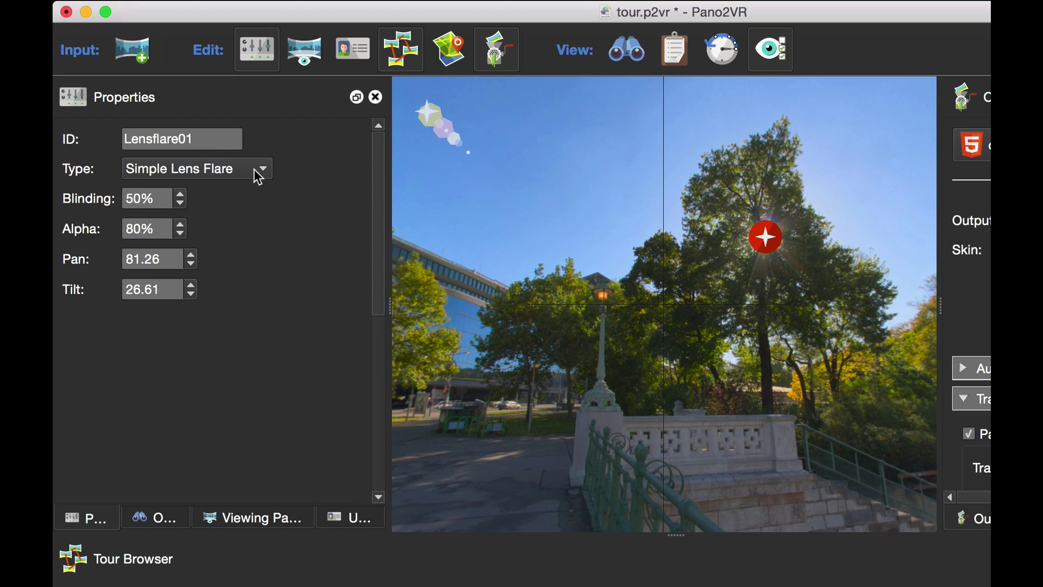
- Set the flare type to Generic Lens Flare 3 and blinding to 70%
click(255, 169)
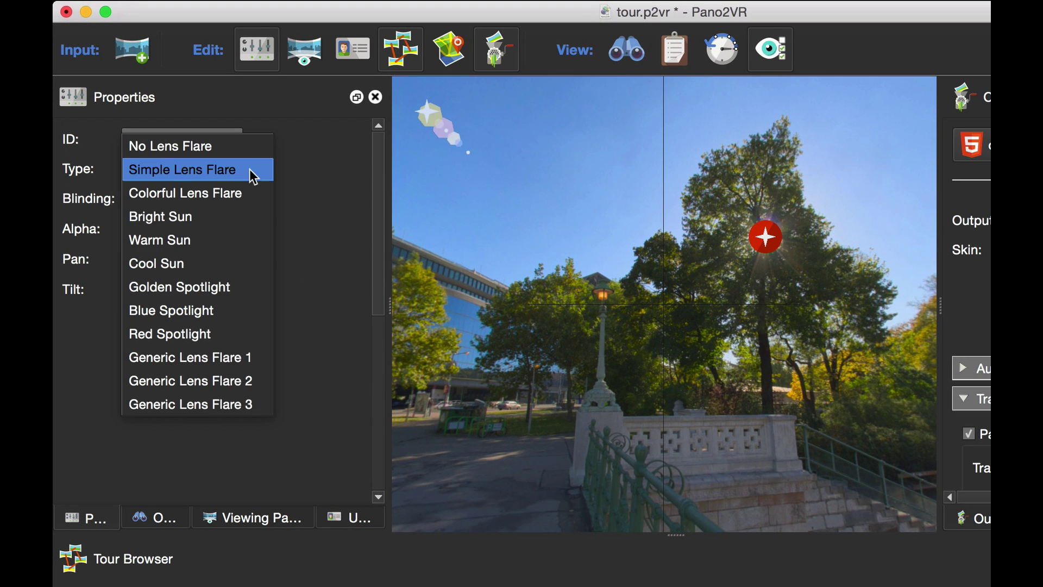
click(223, 405)
drag(134, 199, 104, 201)
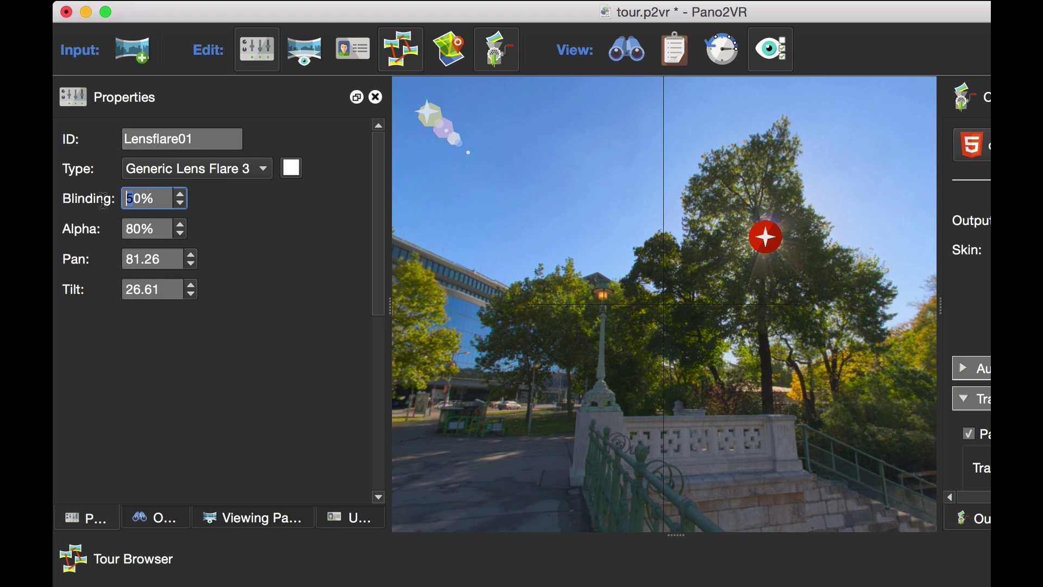
text(7)
click(535, 361)
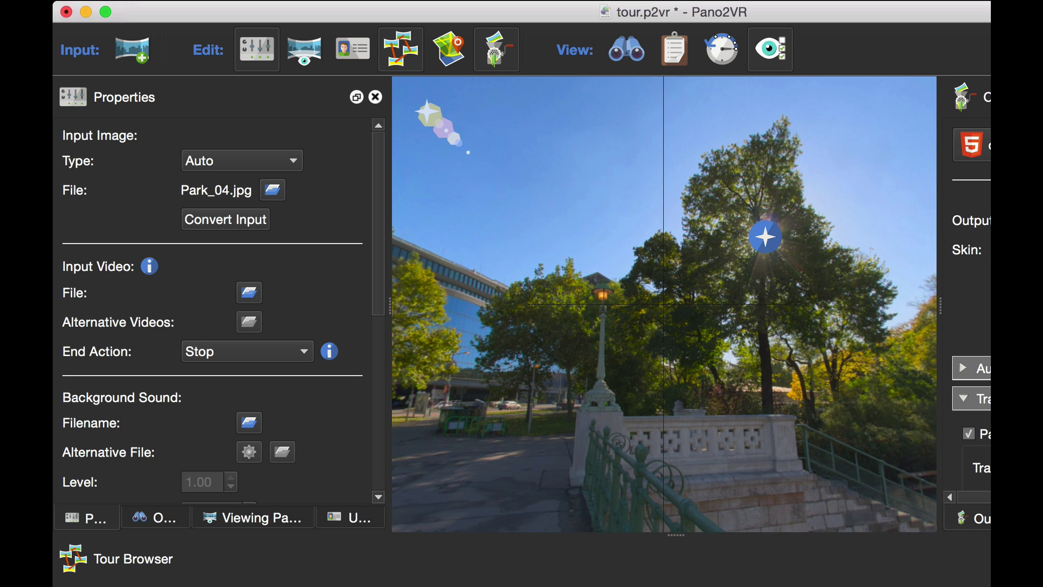
- Overwrite the output, go via Playground to Bridge MAK to view the sun flare, then close Safari
click(805, 417)
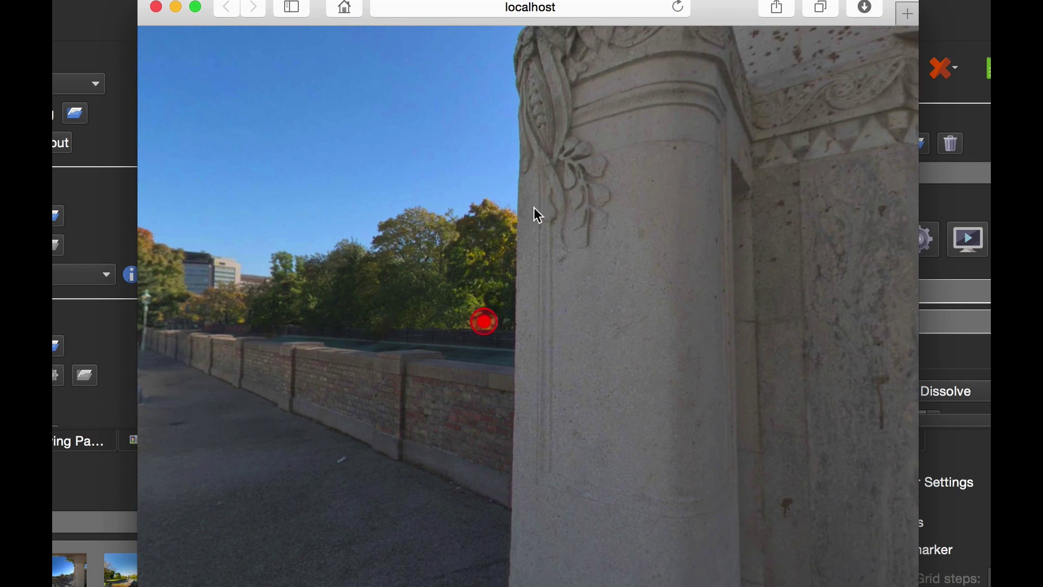
click(483, 324)
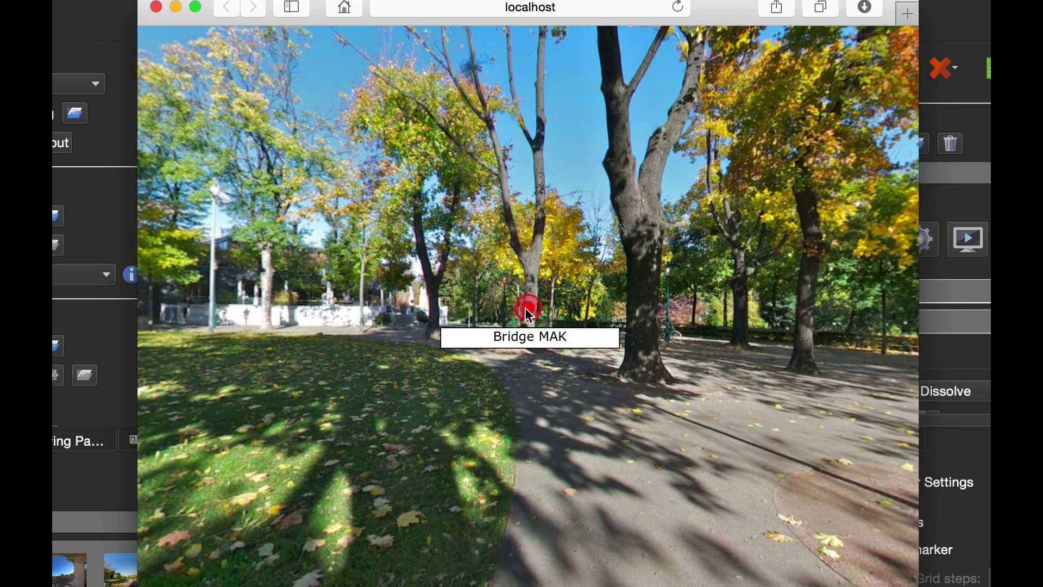
click(526, 304)
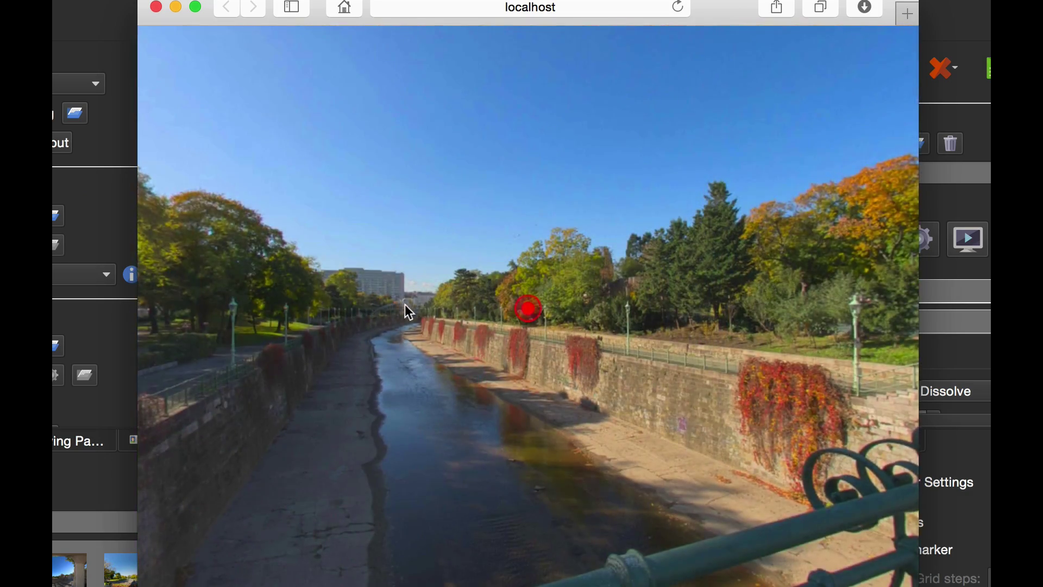
drag(406, 306, 550, 333)
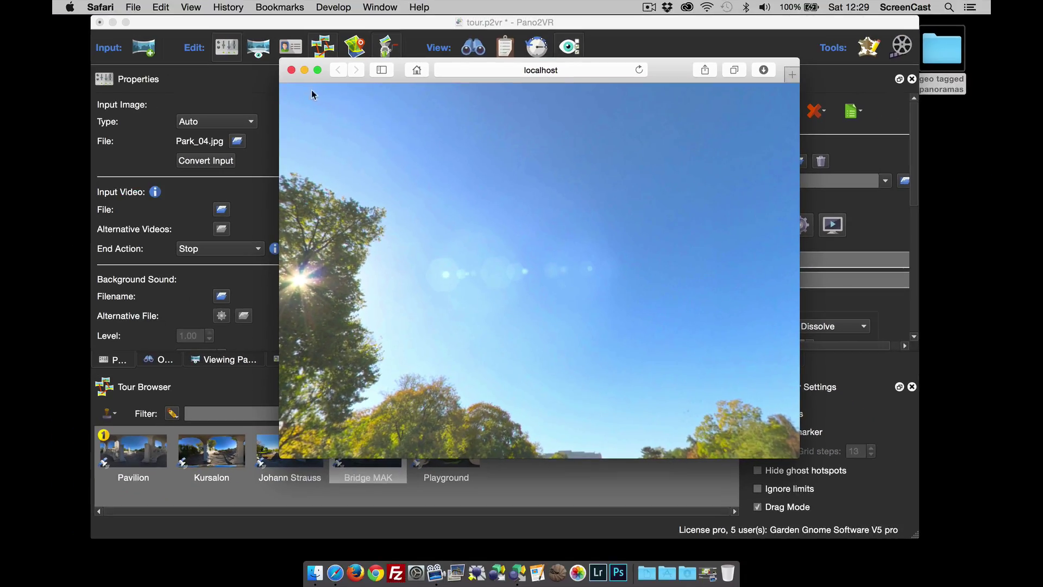
click(291, 70)
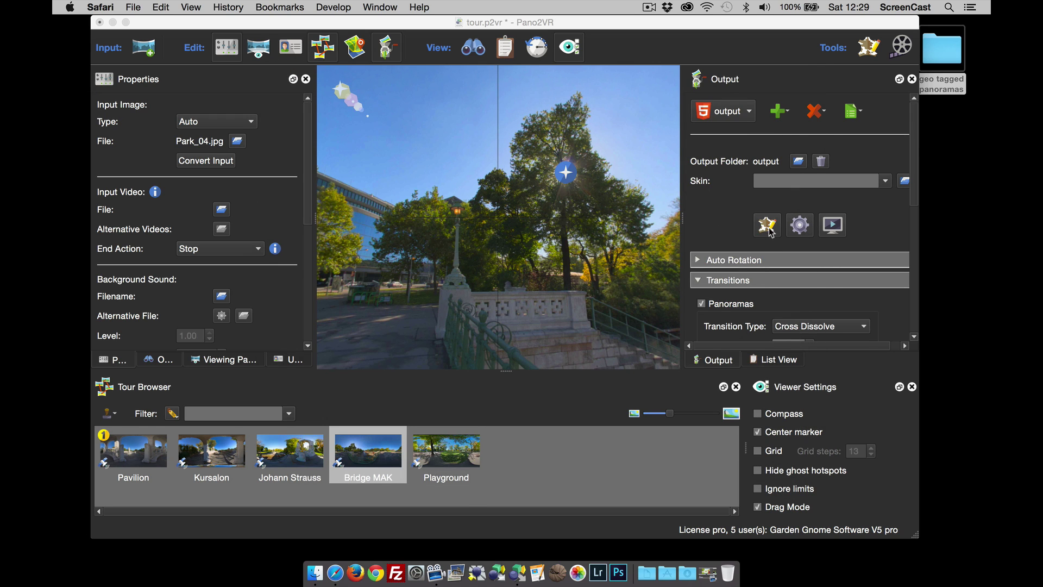
- Set the output skin to $d/skin.ggsk and open it in the Skin Editor
click(886, 181)
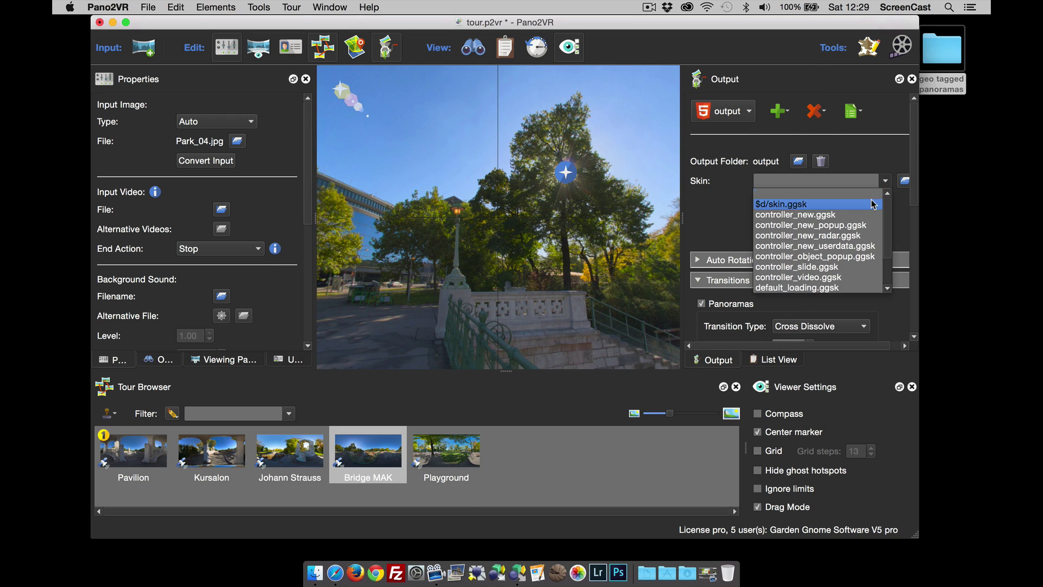
click(875, 199)
click(766, 224)
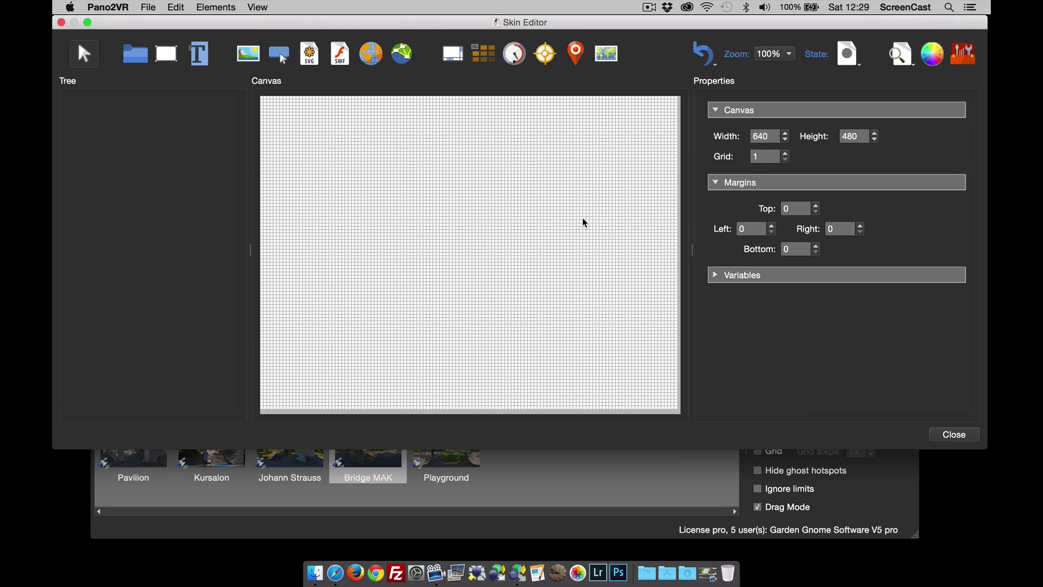
drag(403, 27, 408, 27)
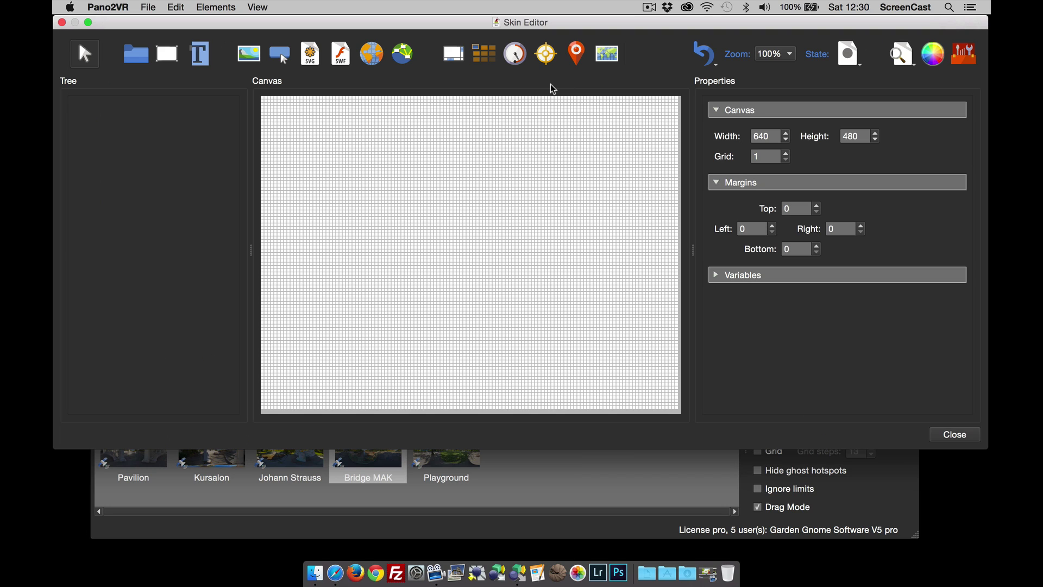
- Drag the ht_node hotspot template from the Components Toolbox onto the skin canvas
click(964, 57)
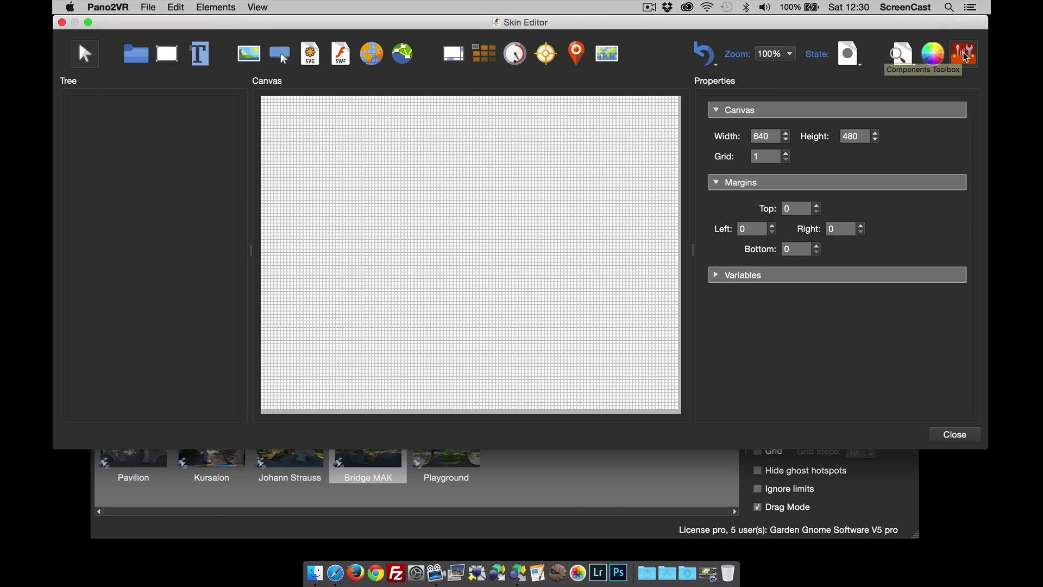
drag(291, 27, 762, 52)
mouse_move(834, 109)
mouse_down()
mouse_move(482, 191)
mouse_move(349, 203)
mouse_up()
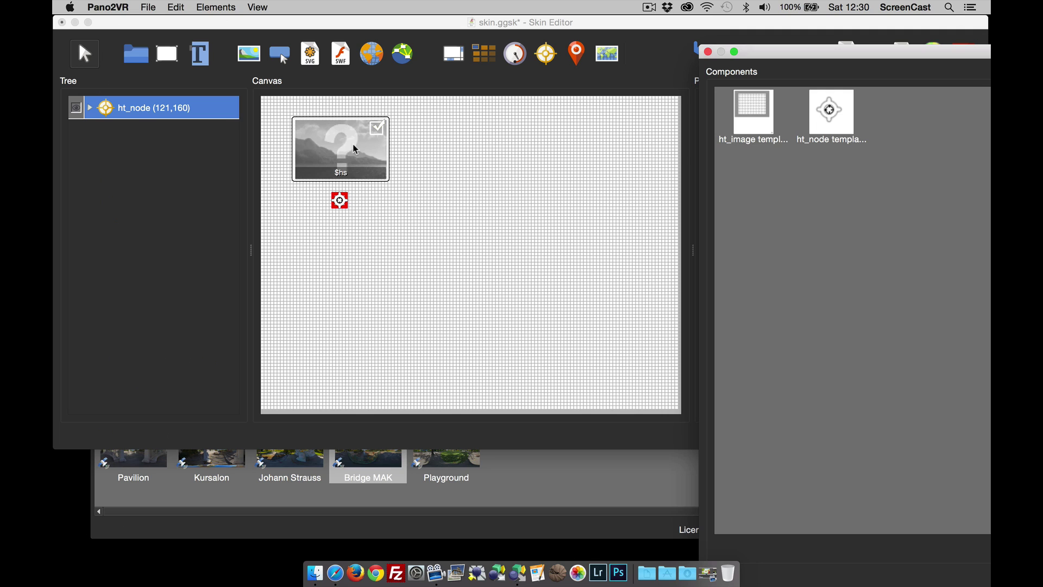
- Close the Skin Editor and save the changes to skin.ggsk
click(461, 200)
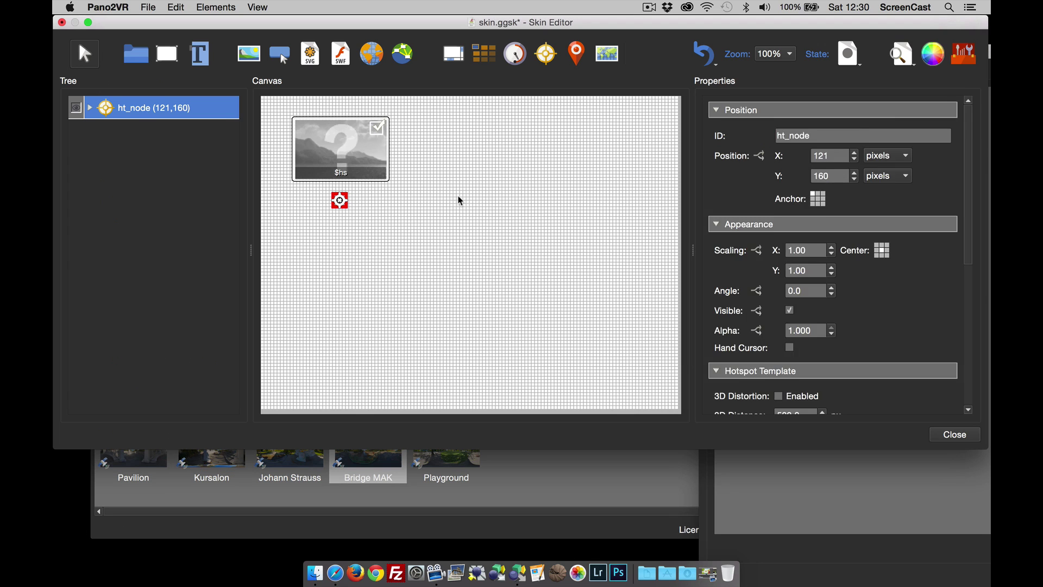
click(463, 204)
click(955, 435)
click(599, 245)
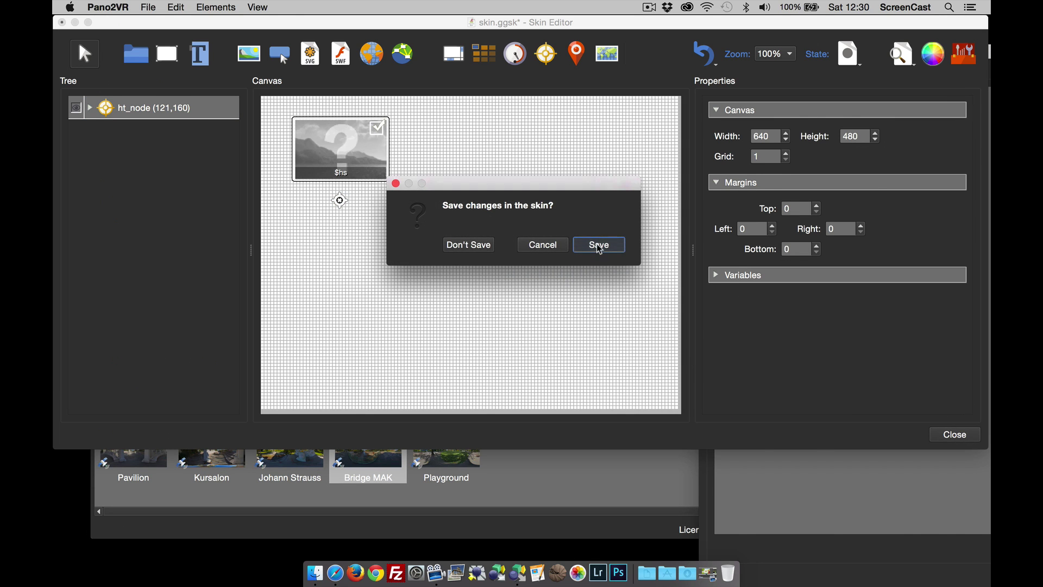
- Regenerate the tour, overwriting the geo tagged panoramas file, and open it in Safari
click(778, 234)
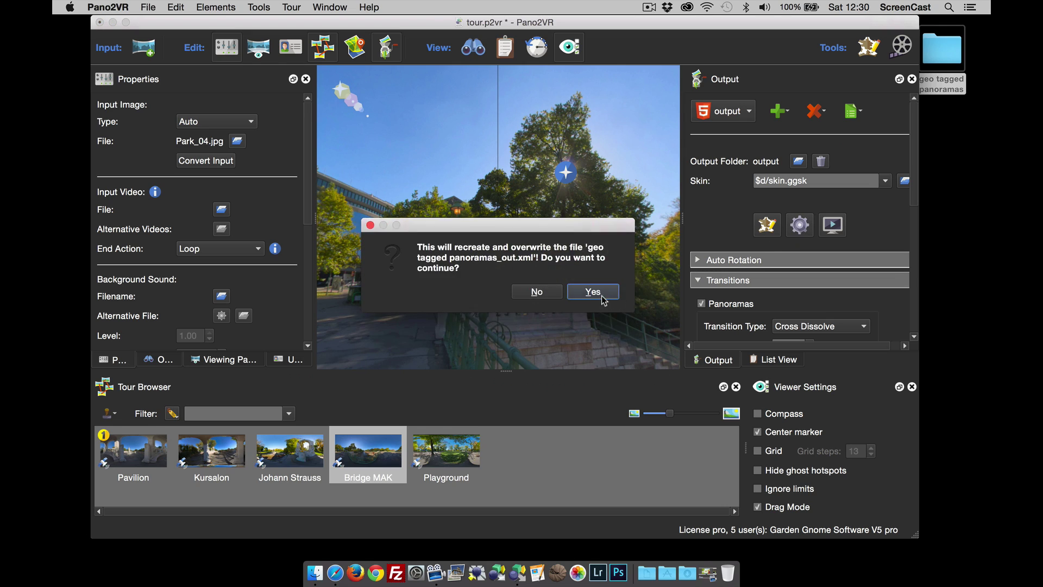
click(603, 297)
click(837, 227)
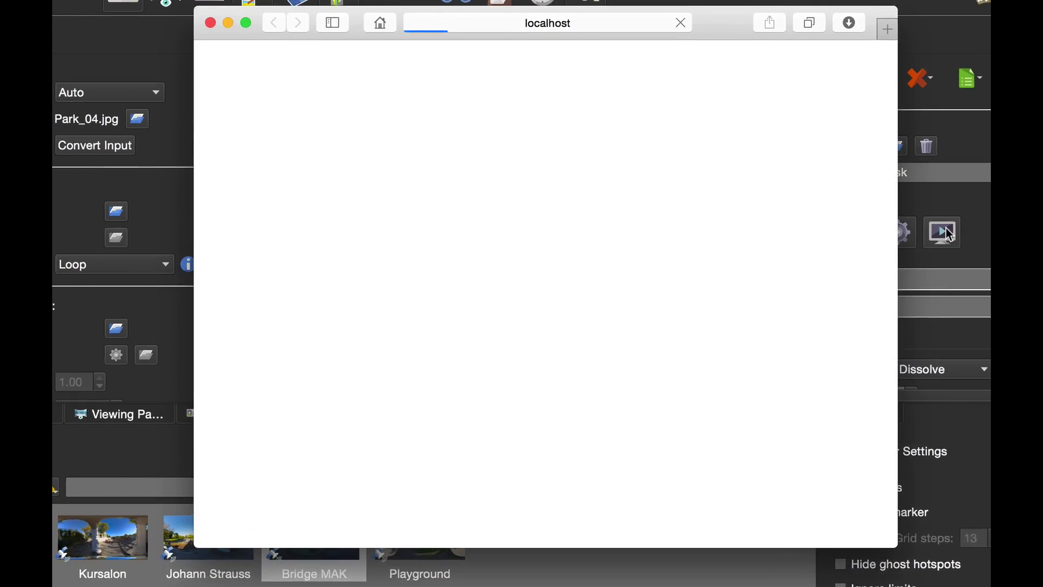
- Follow the Kursalon and Pavilion hotspots in the tour, then close the preview
drag(524, 271, 684, 269)
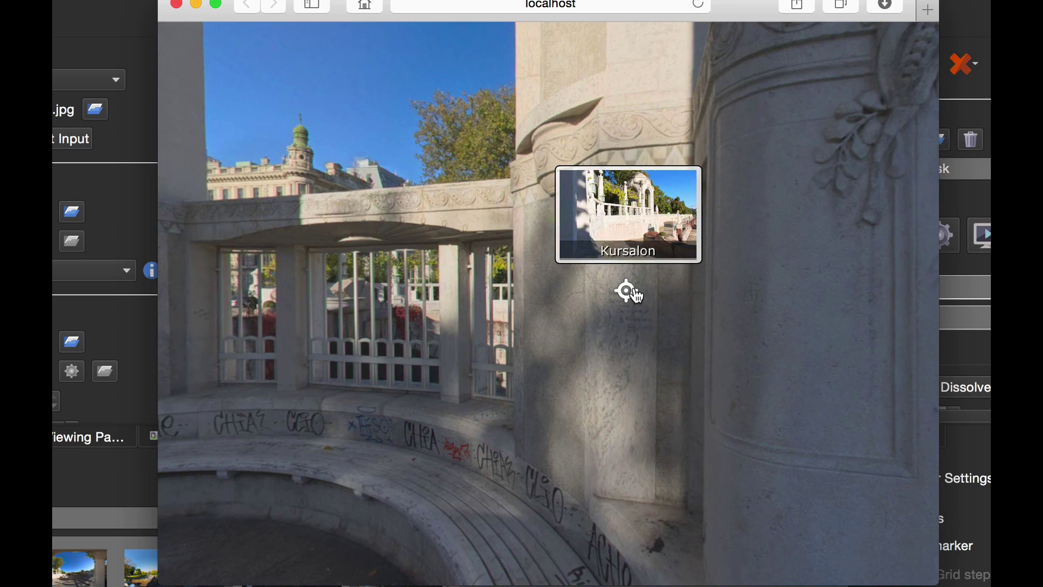
click(627, 290)
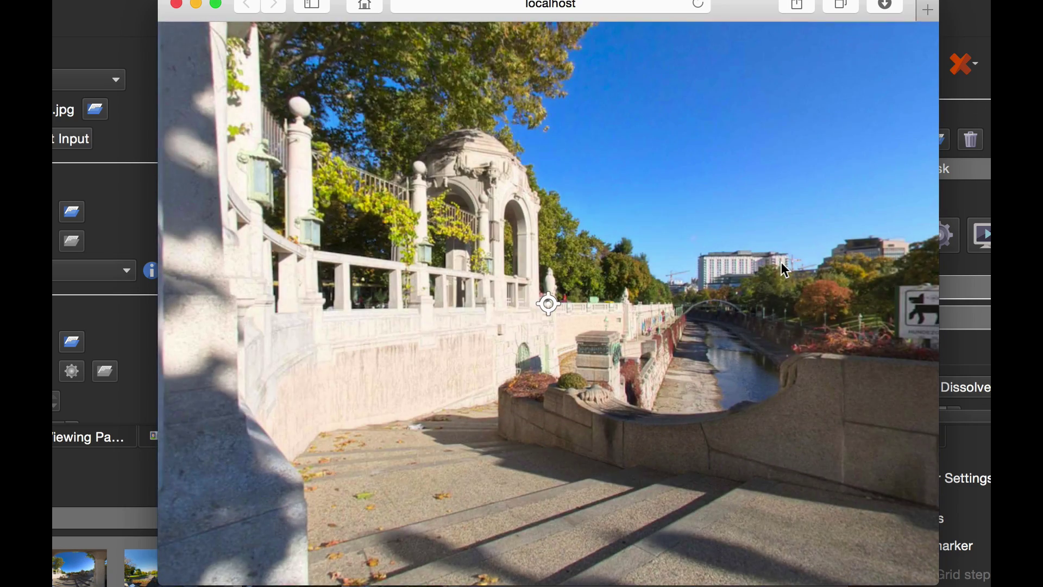
drag(782, 262, 578, 262)
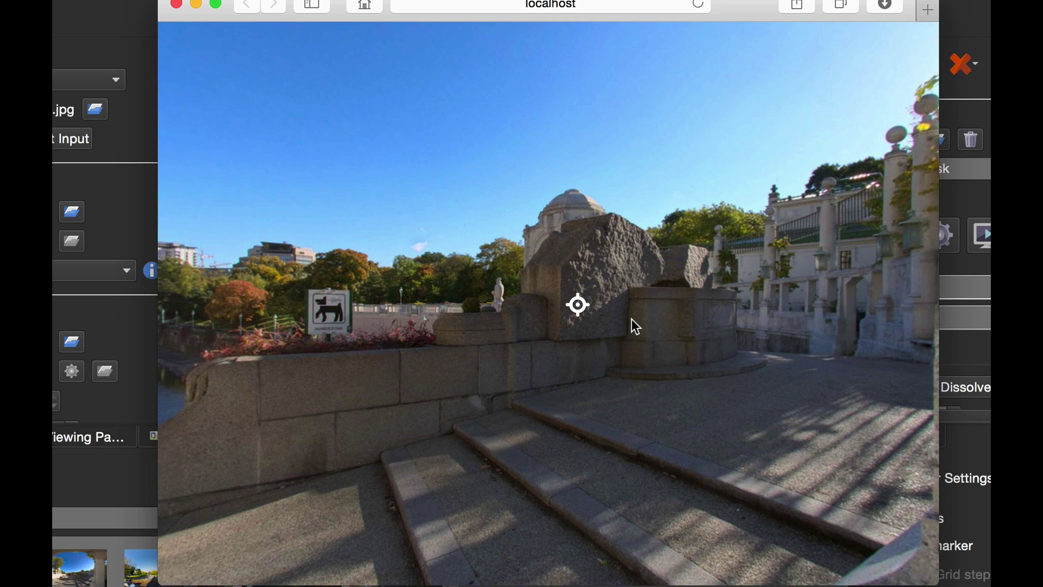
mouse_move(582, 306)
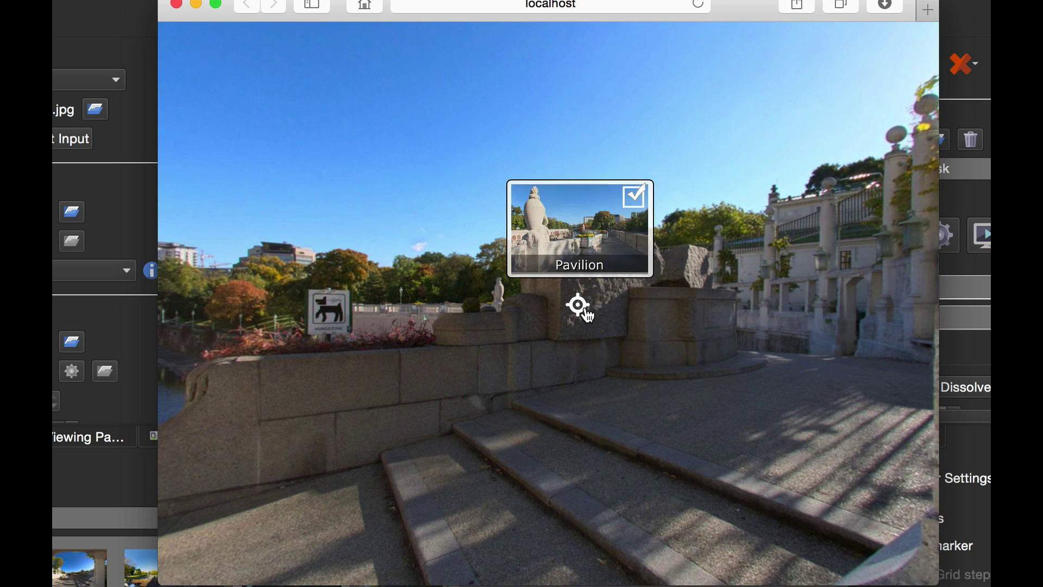
click(580, 305)
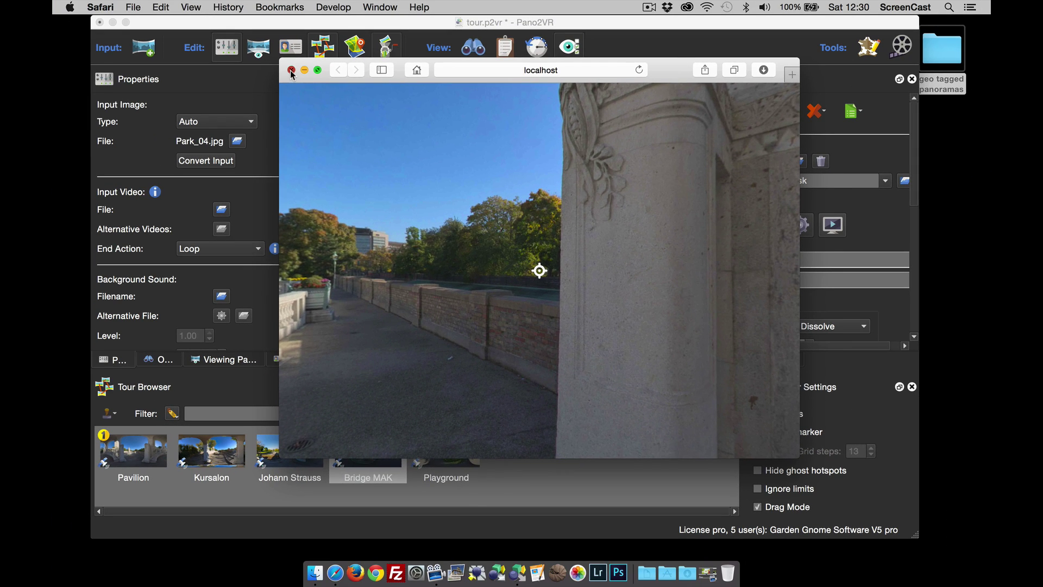
click(291, 70)
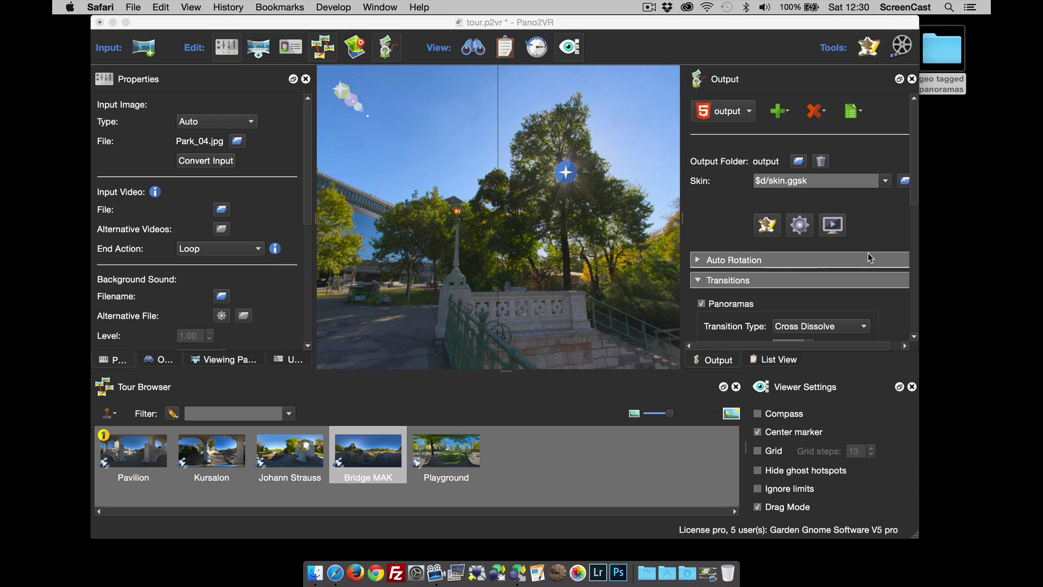
- Reopen the skin, hide ht_node, and add the ht_image template to the canvas
click(770, 227)
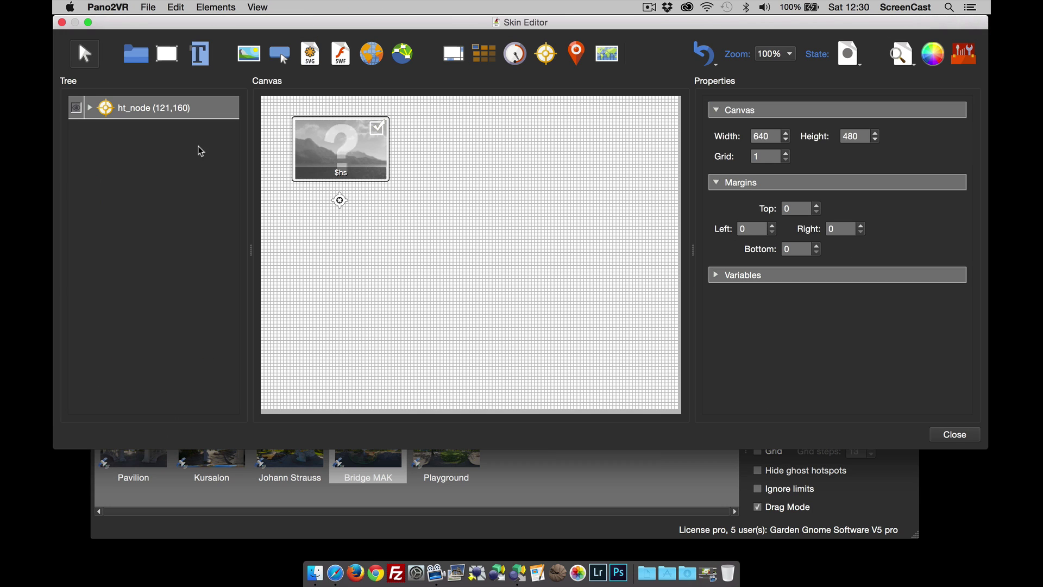
click(76, 107)
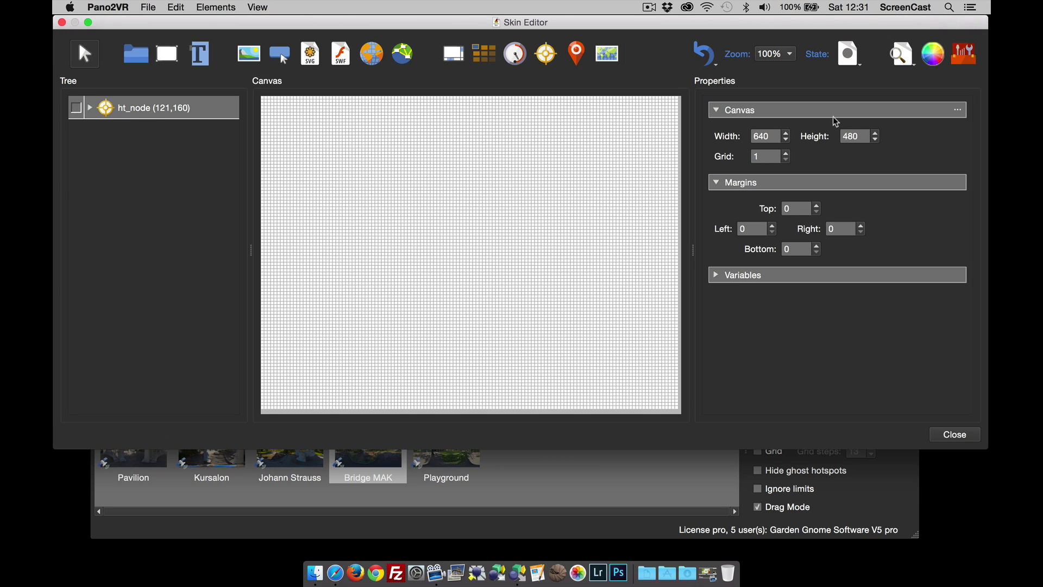
click(965, 53)
drag(497, 25, 902, 229)
drag(697, 266, 318, 149)
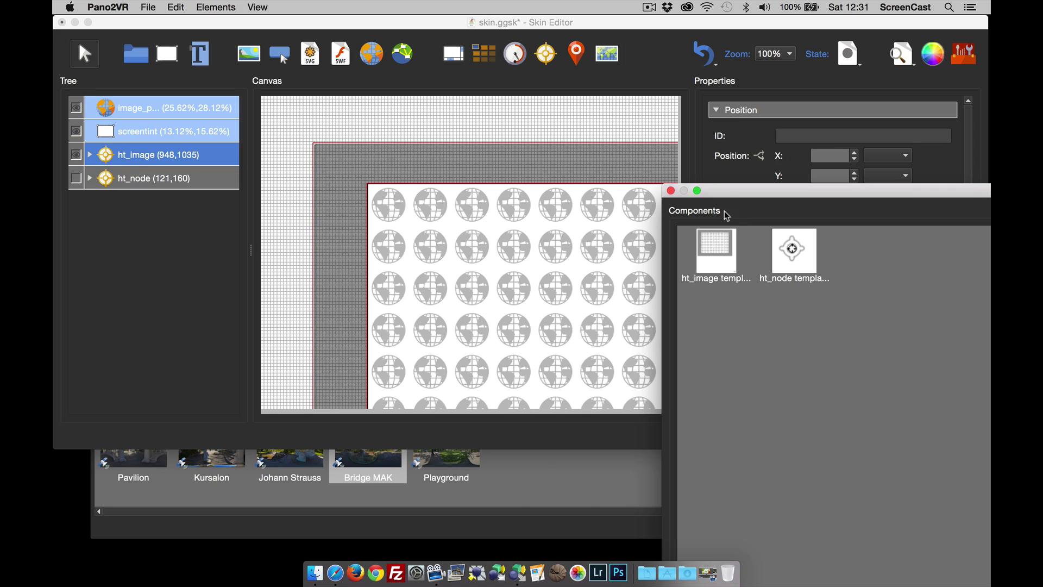
click(671, 190)
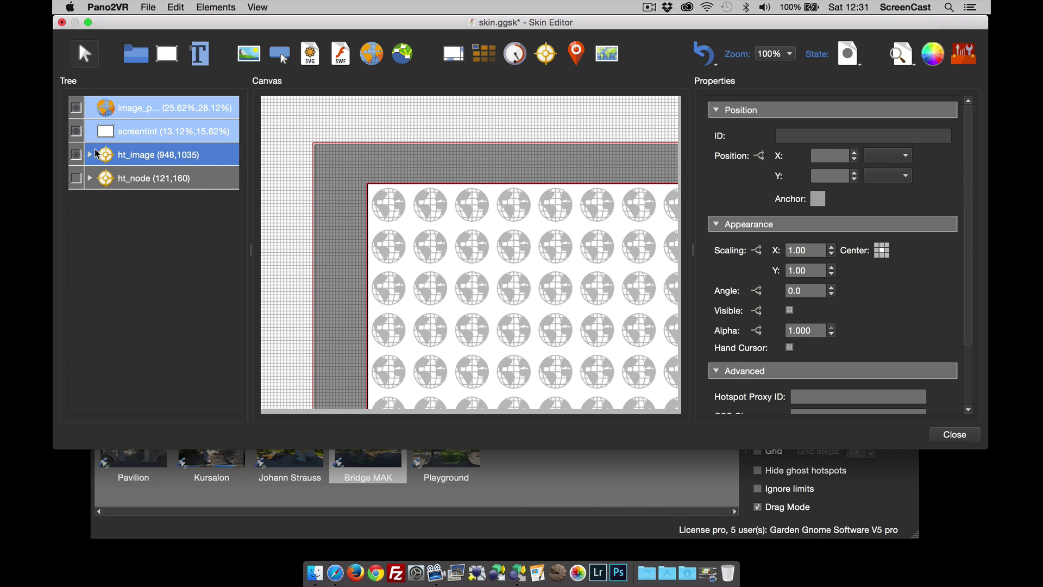
- Position the screentint element at X 0 and Y 0
click(155, 132)
double_click(840, 156)
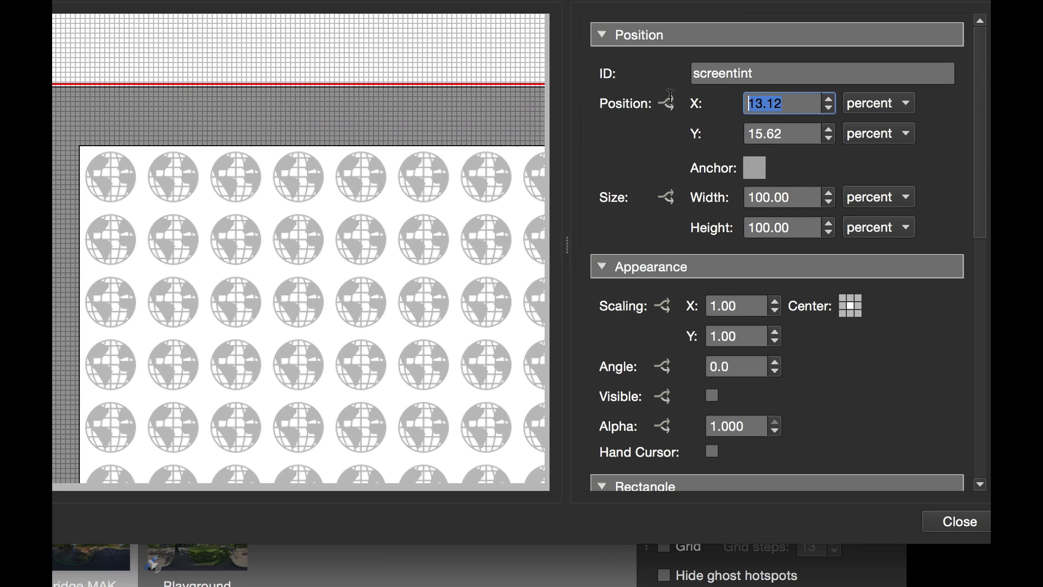
text(0)
key(Tab)
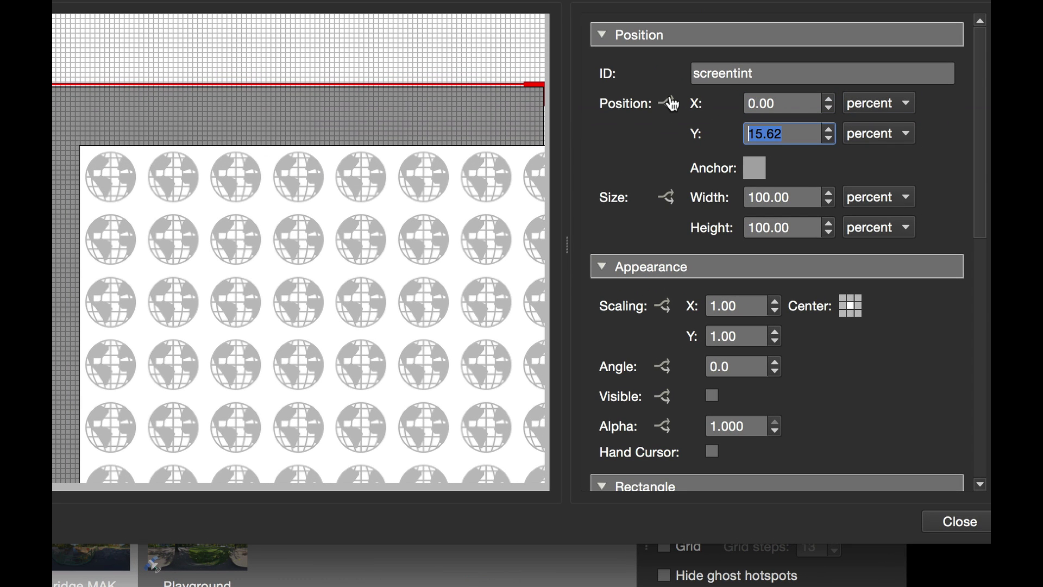
text(0)
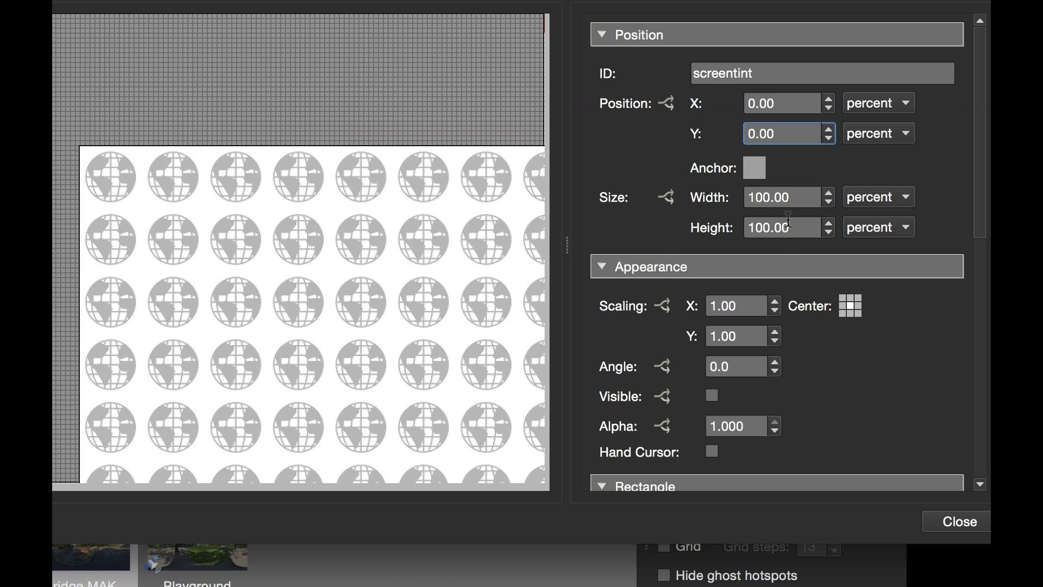
- Position image_popup at X 10 and Y 10, then close the Skin Editor
click(81, 218)
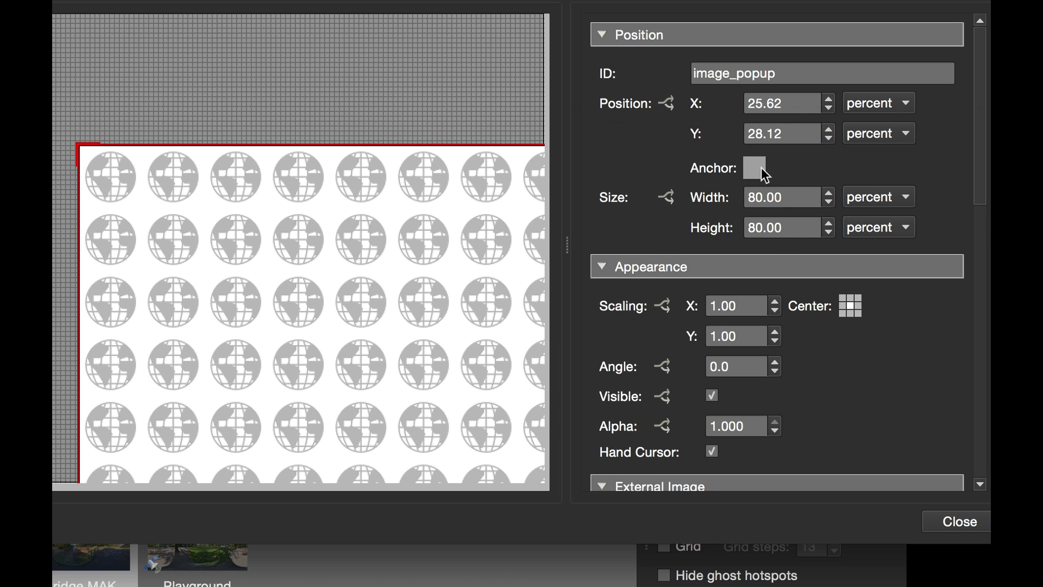
double_click(791, 102)
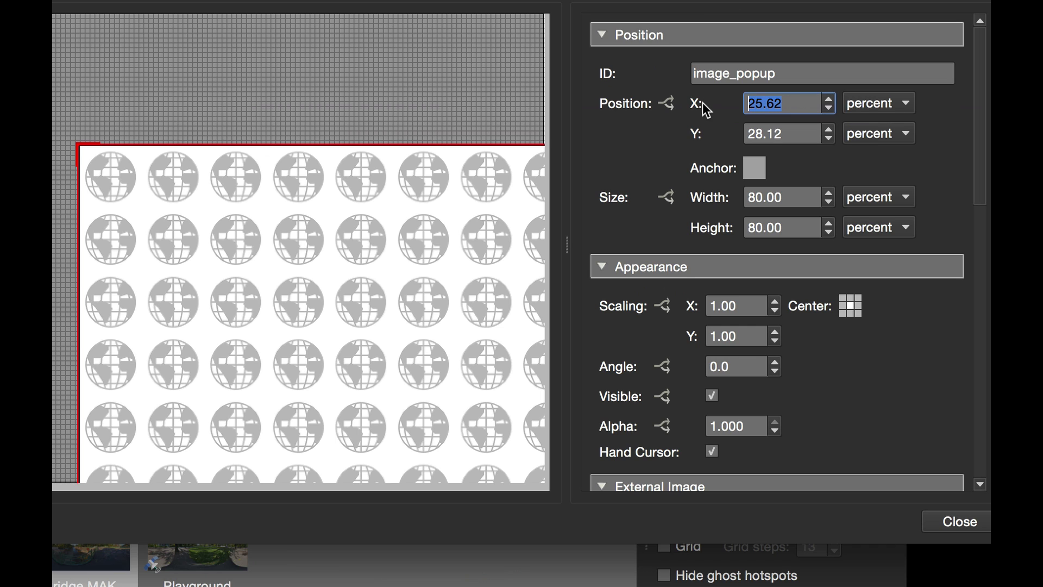
text(10)
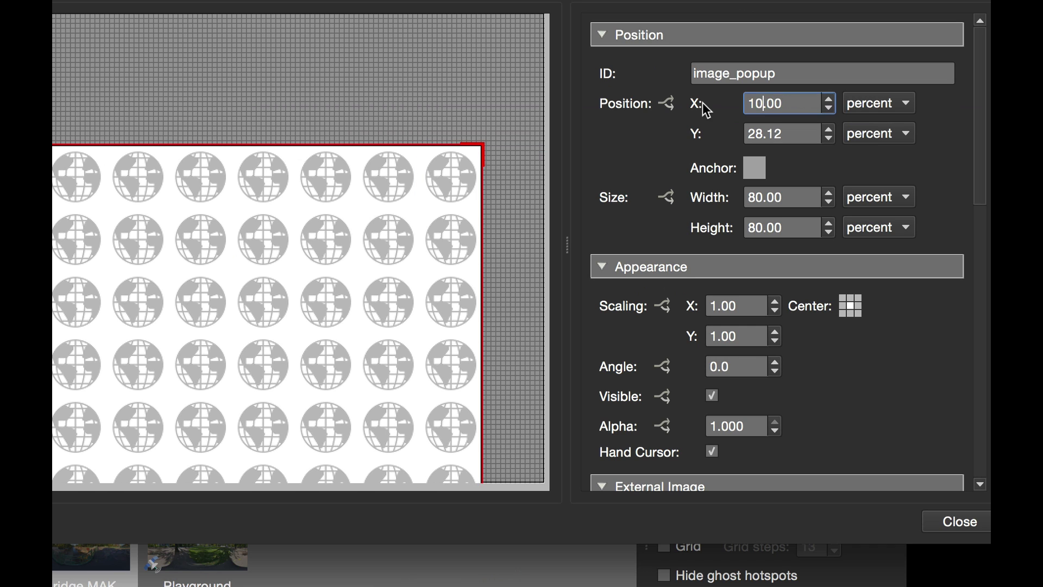
key(Tab)
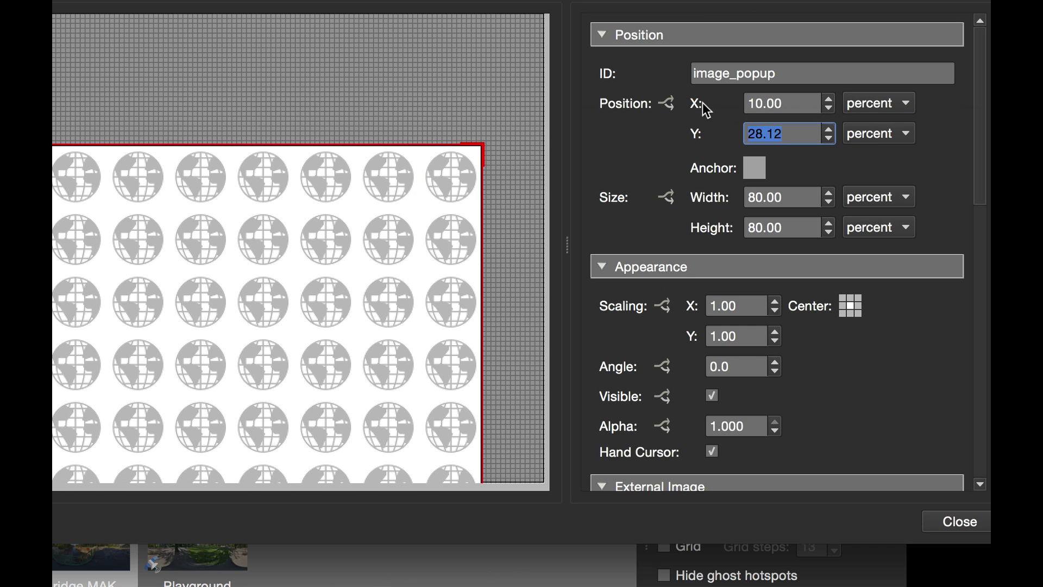
text(10)
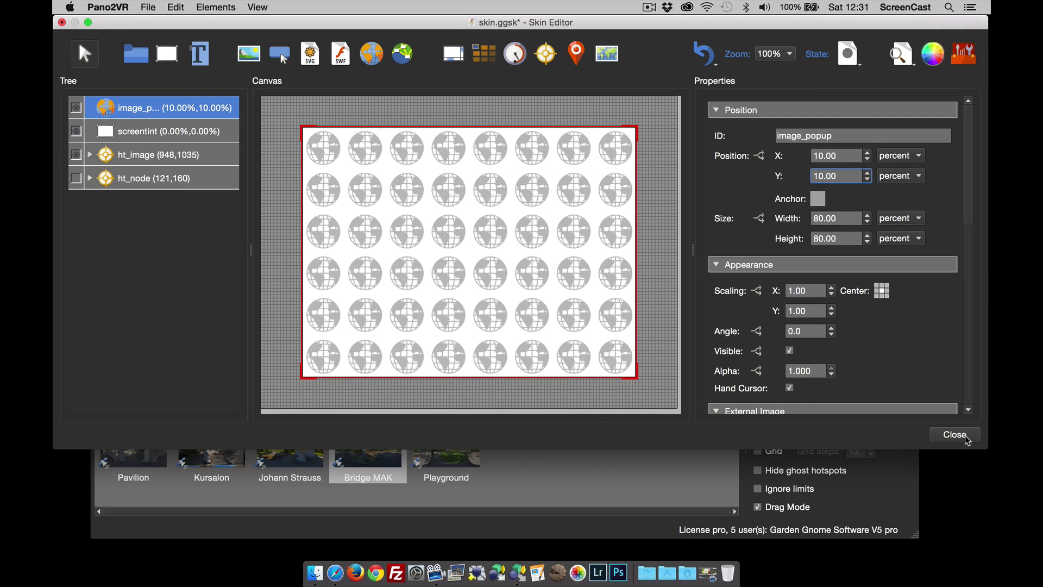
click(965, 437)
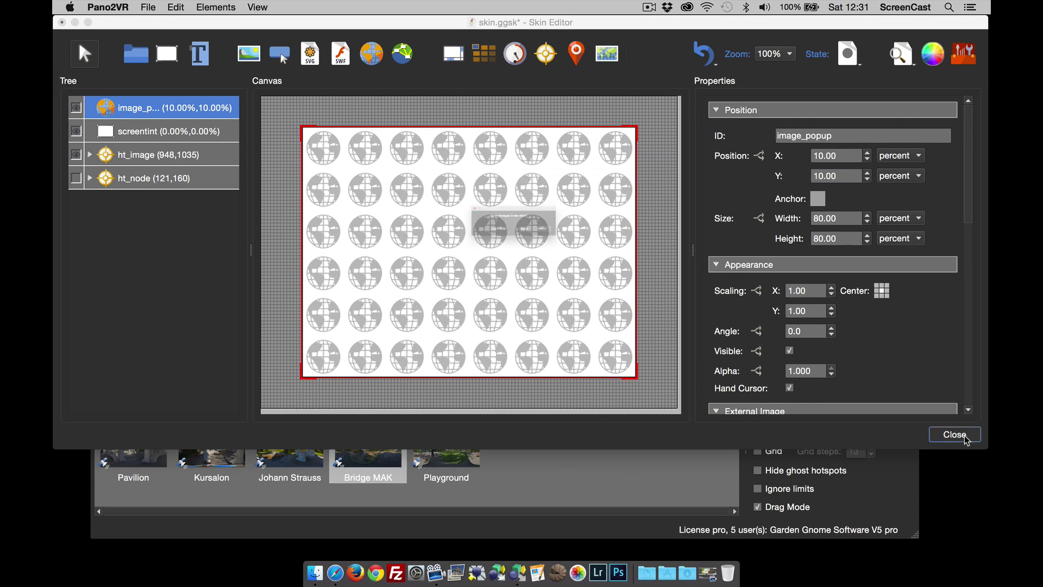
- Save the skin and place a point hotspot on the golden statue in the Johann Strauss panorama
click(596, 242)
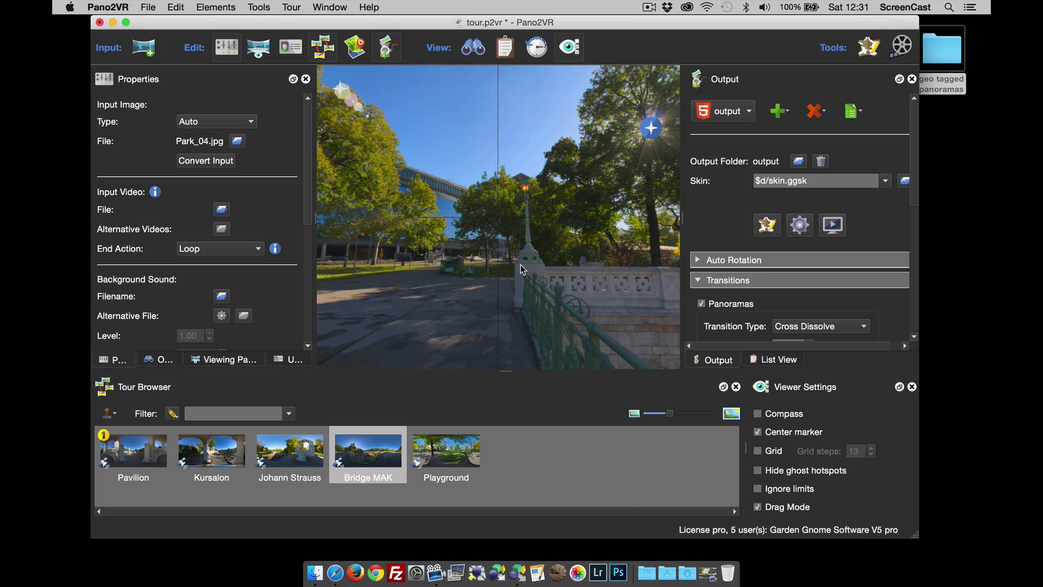
click(301, 459)
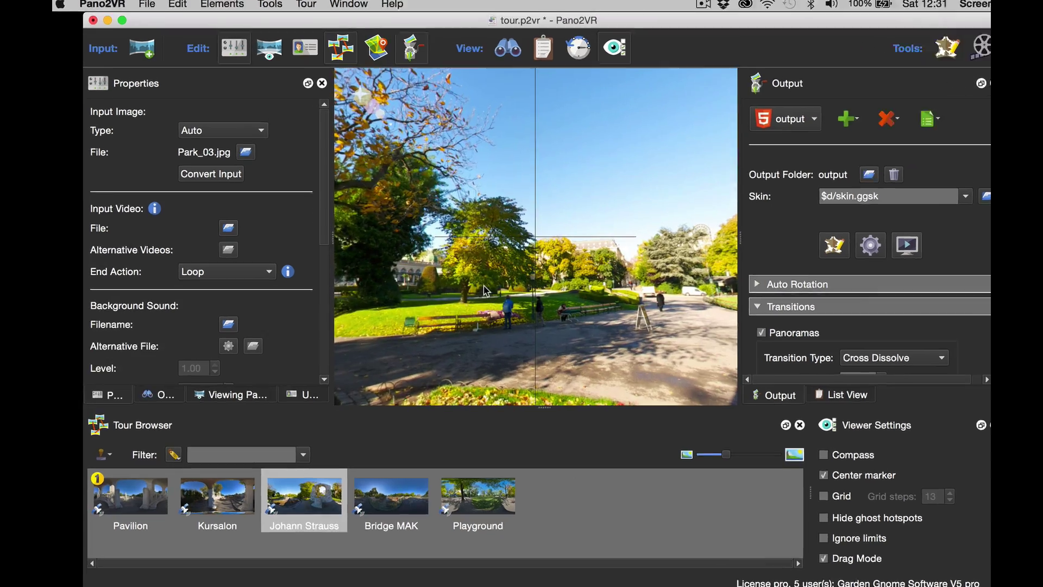
drag(481, 275, 505, 186)
drag(679, 258, 817, 337)
mouse_move(440, 185)
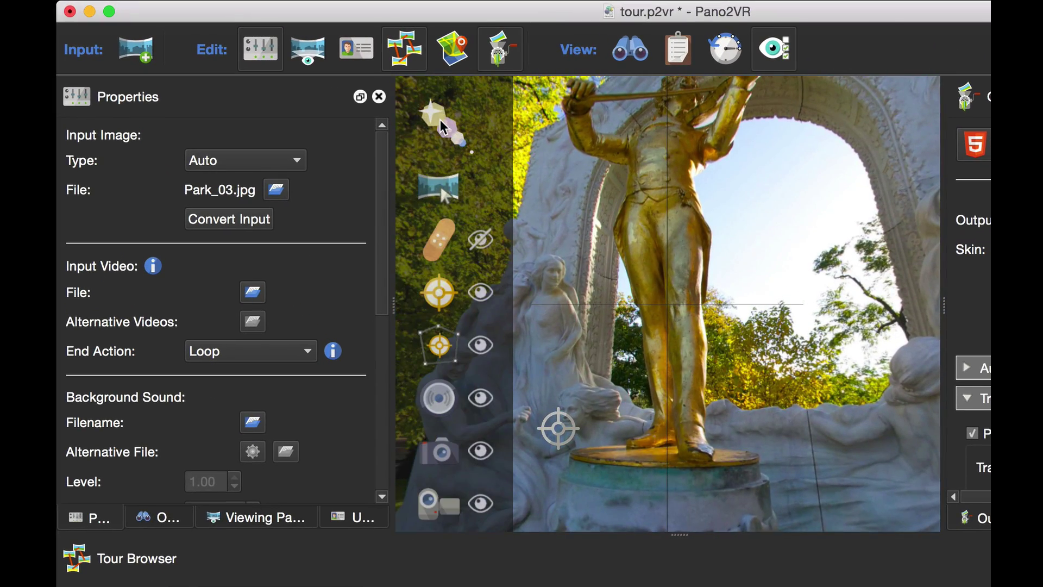
click(437, 293)
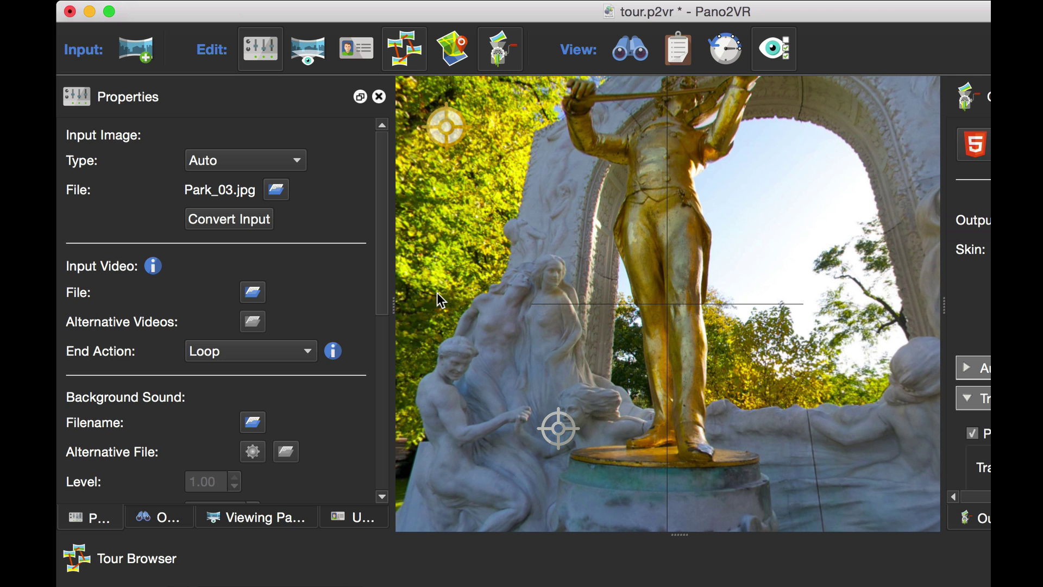
mouse_move(738, 233)
mouse_down()
mouse_move(715, 270)
mouse_move(740, 282)
mouse_move(676, 274)
mouse_up()
click(665, 270)
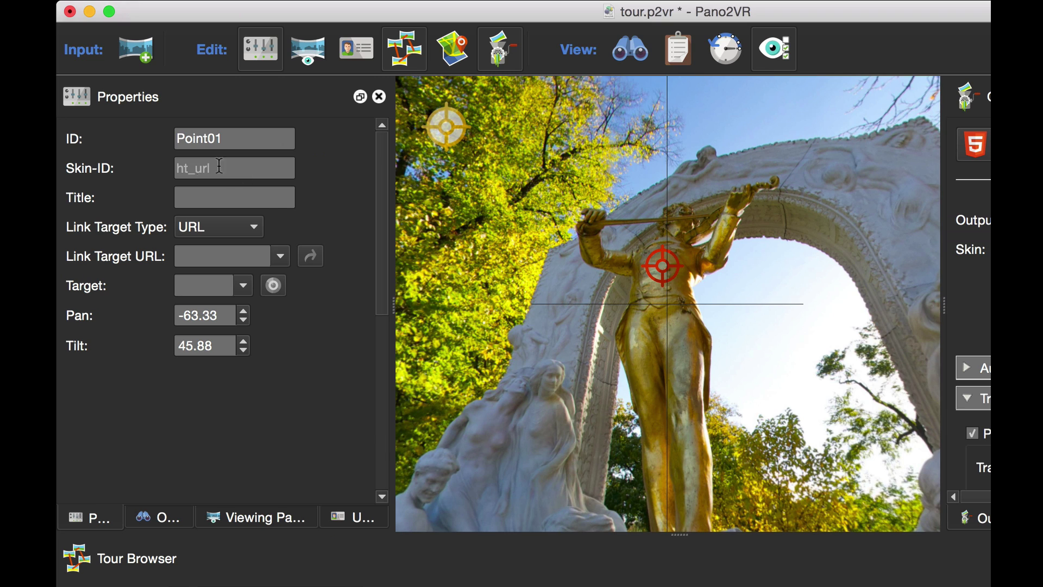
- Title the hotspot 'Johann Strauss' and link it to the image Johann_Strauss.jpg
click(210, 196)
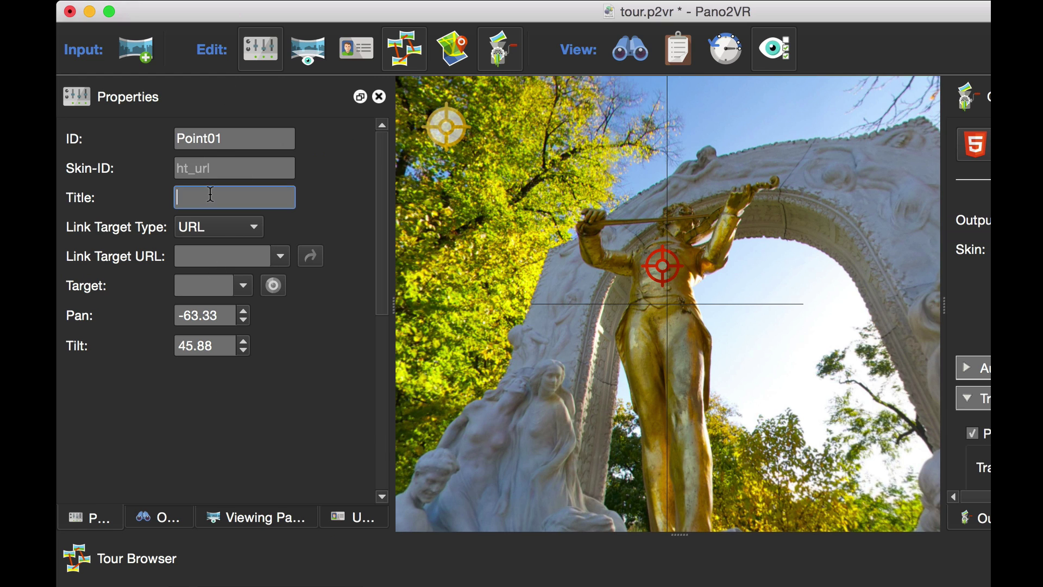
text(Johann_Strauss)
click(227, 199)
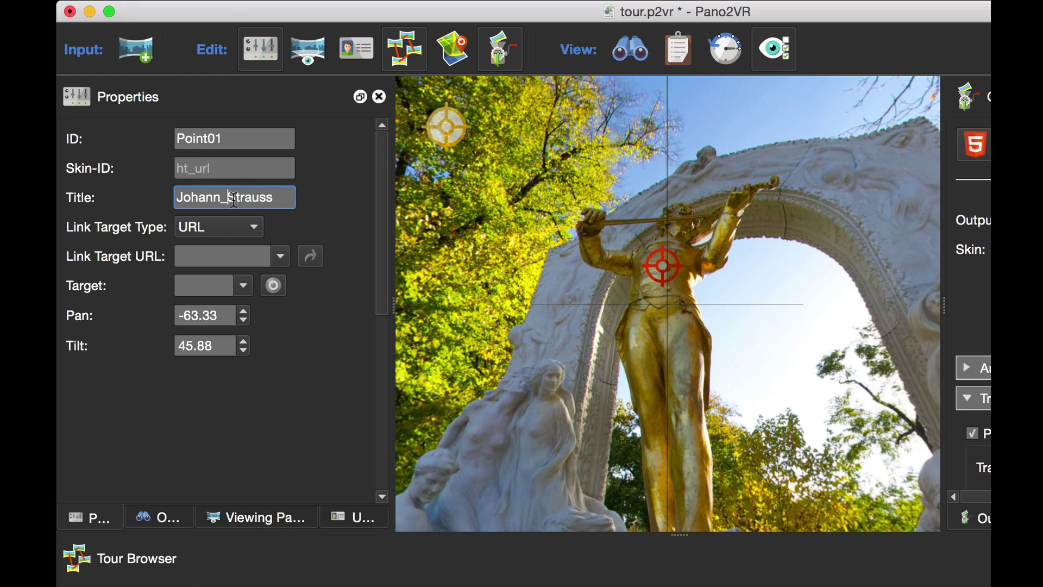
key(BackSpace)
click(227, 228)
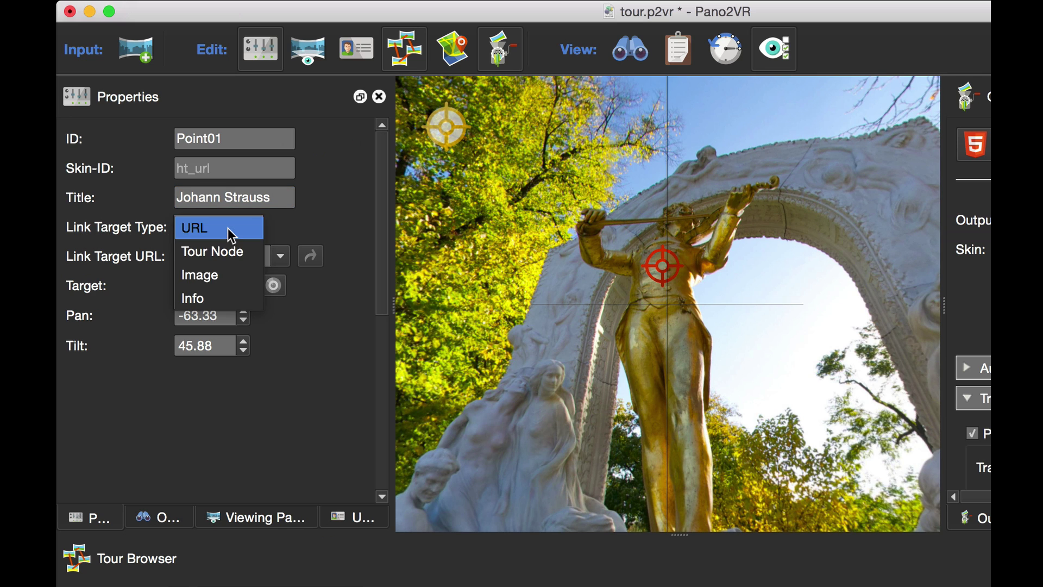
click(228, 276)
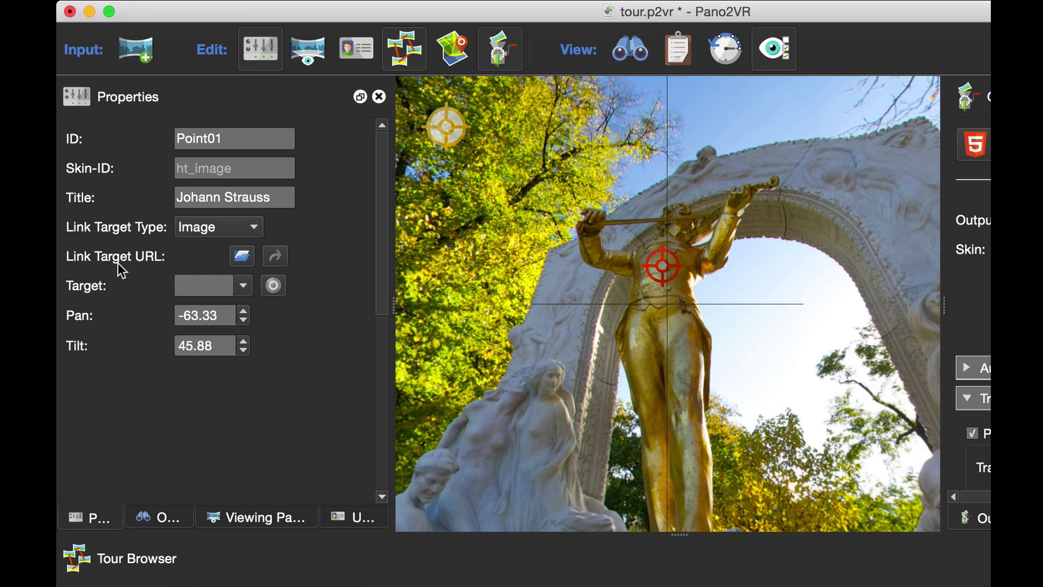
click(245, 263)
click(646, 196)
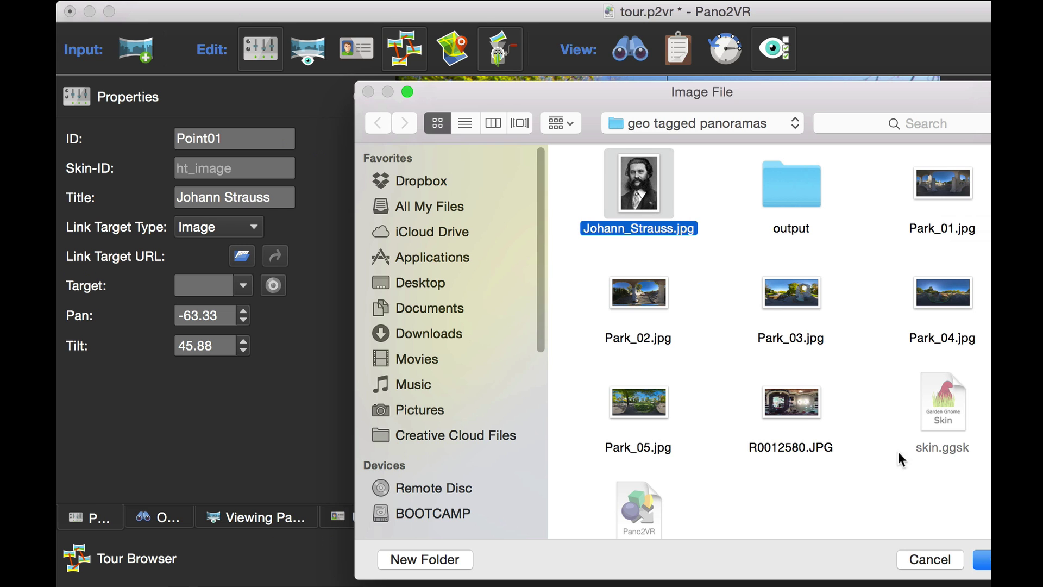
key(Return)
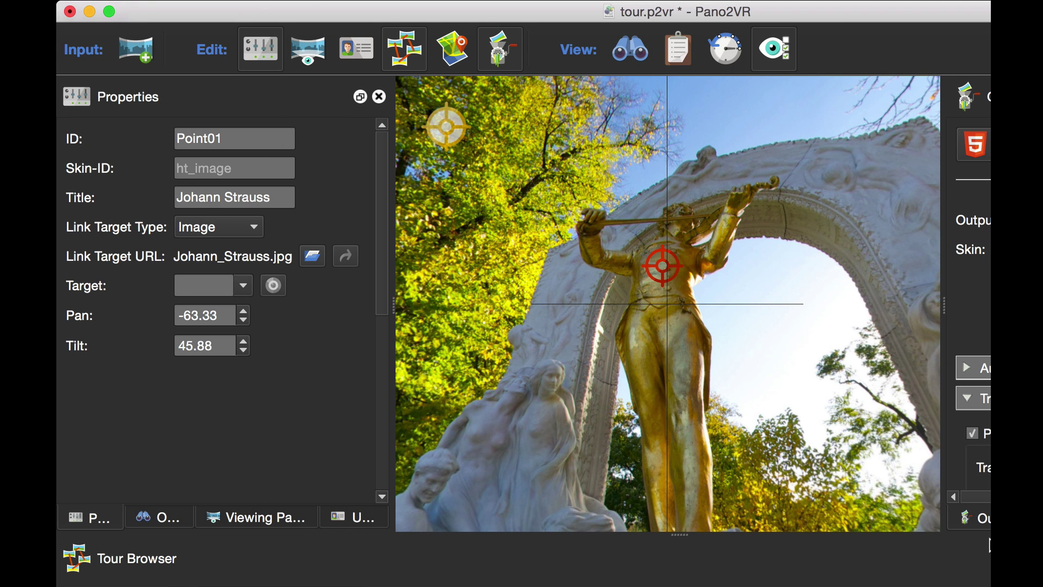
- Regenerate the tour and travel via Pavilion and the riverside to the Johann Strauss scene
click(1042, 326)
key(Return)
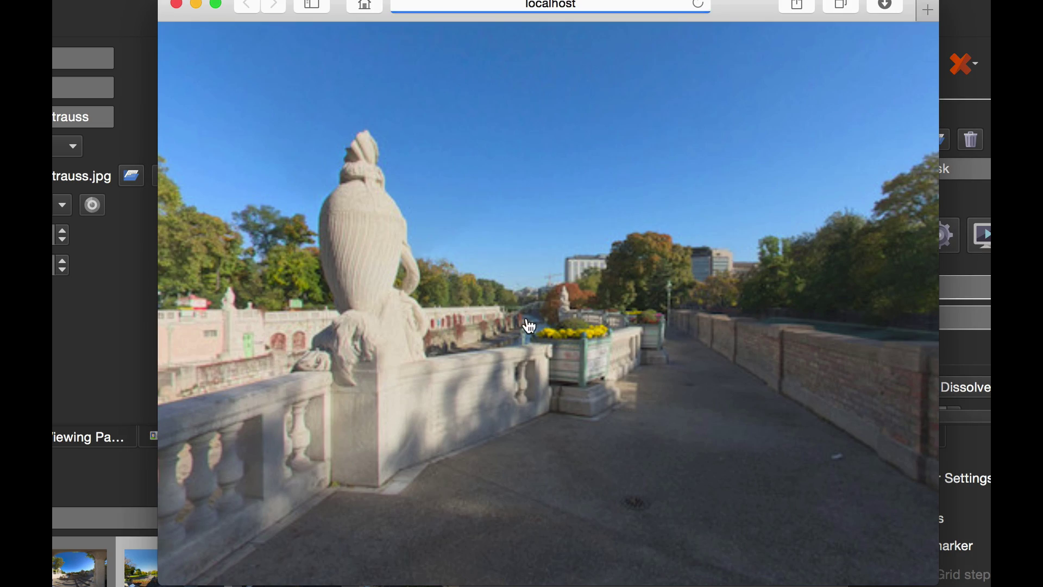
click(634, 207)
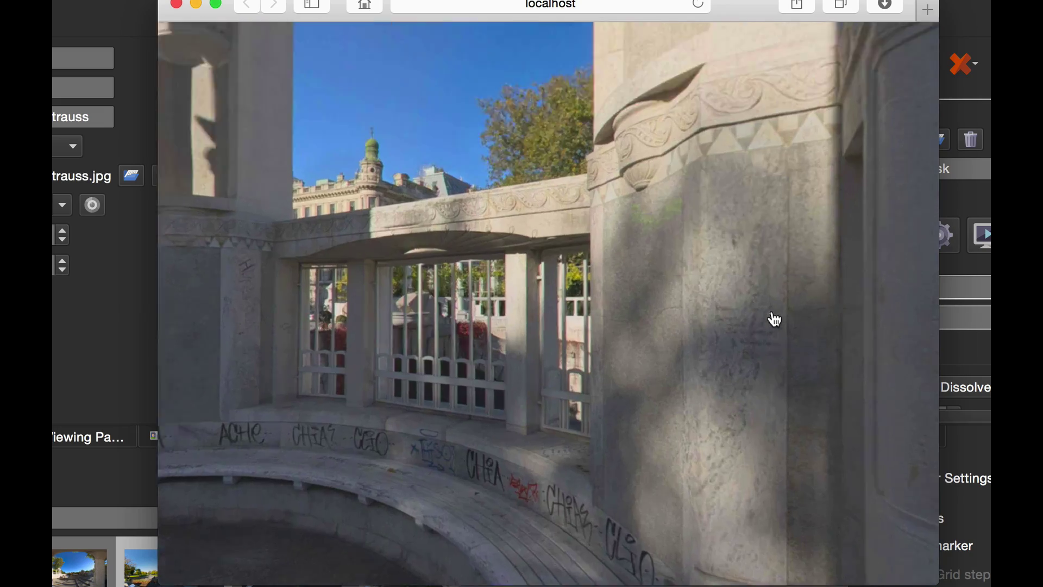
click(776, 319)
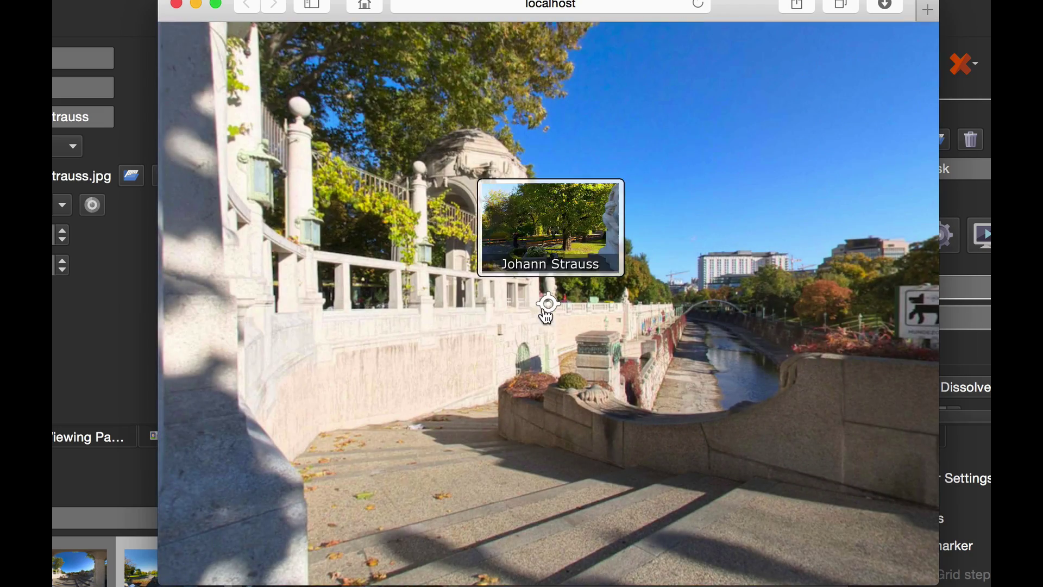
click(548, 309)
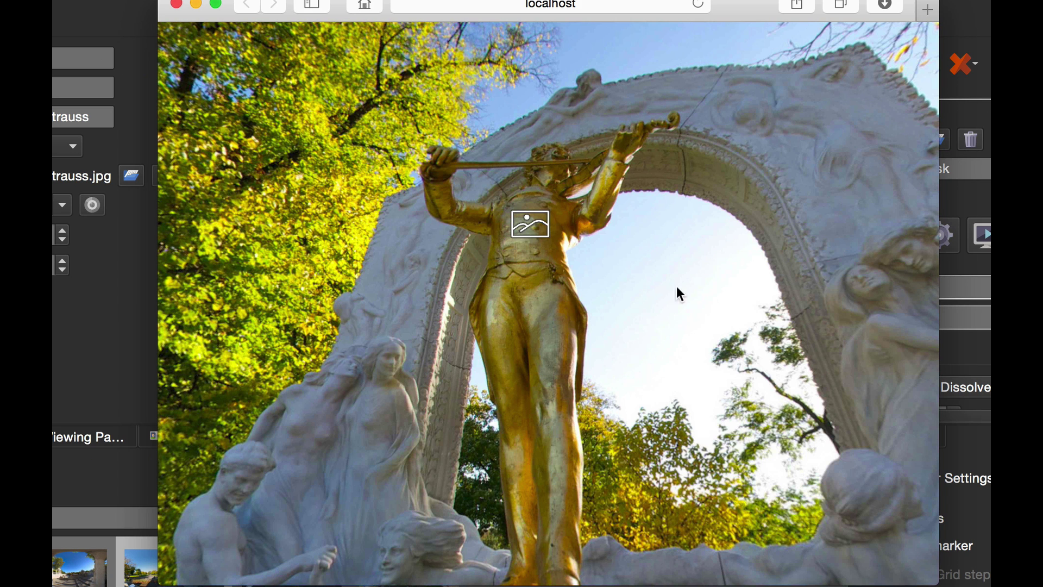
- Open the Strauss portrait from the image hotspot, close it, then close Safari
click(540, 231)
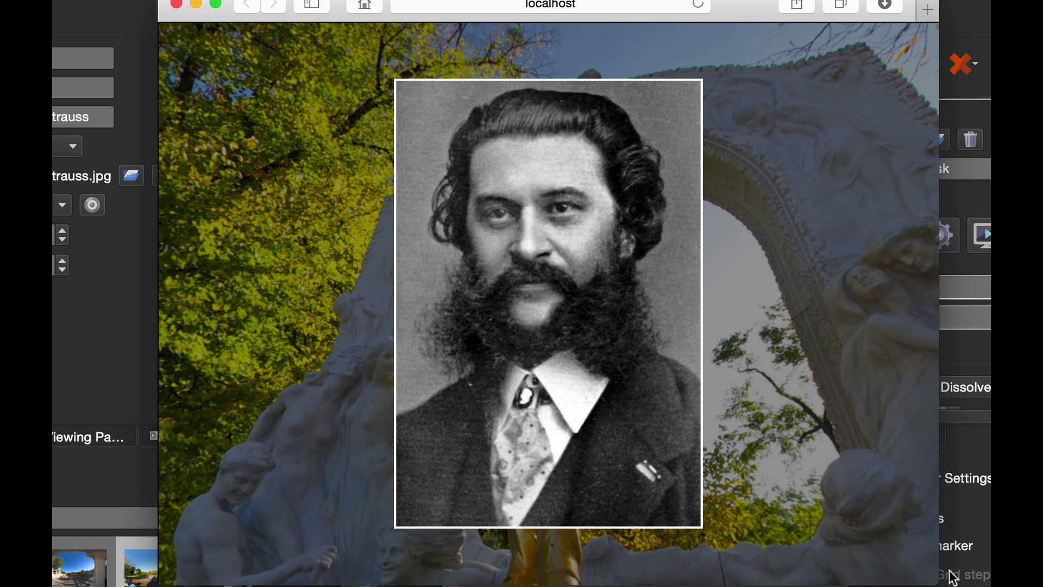
drag(931, 575, 859, 570)
click(604, 402)
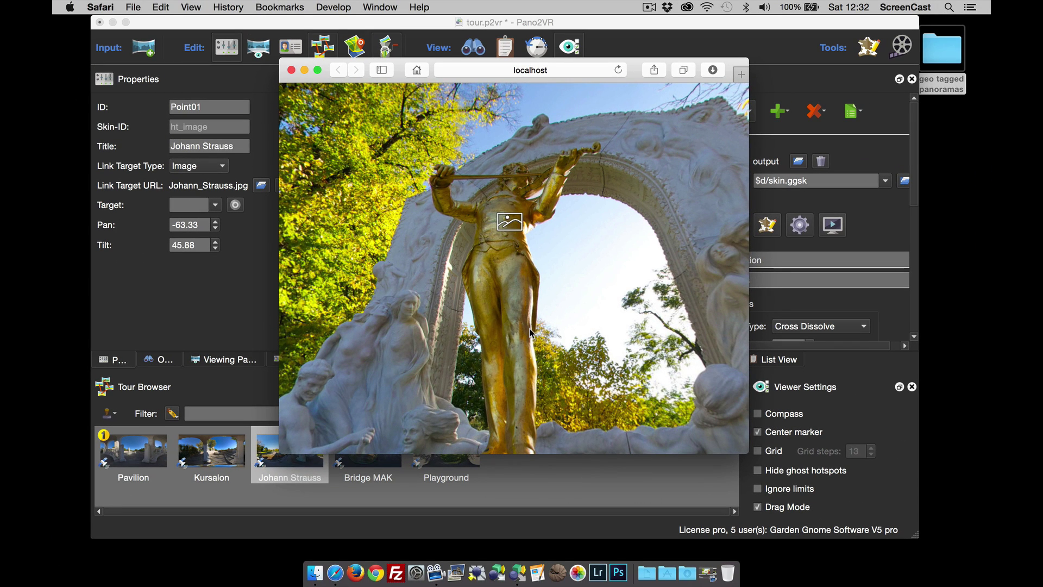
drag(470, 341, 545, 265)
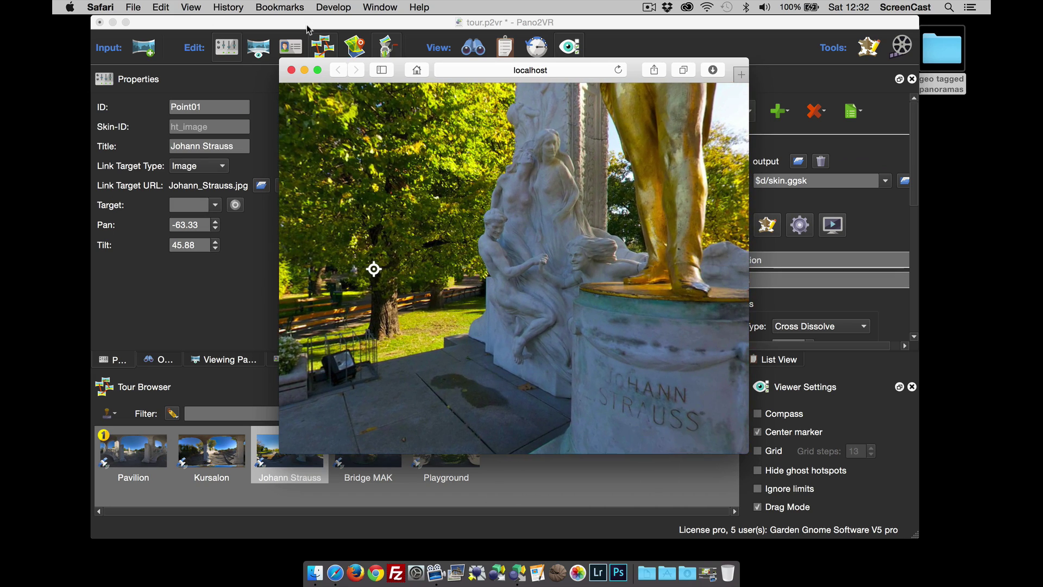
click(291, 69)
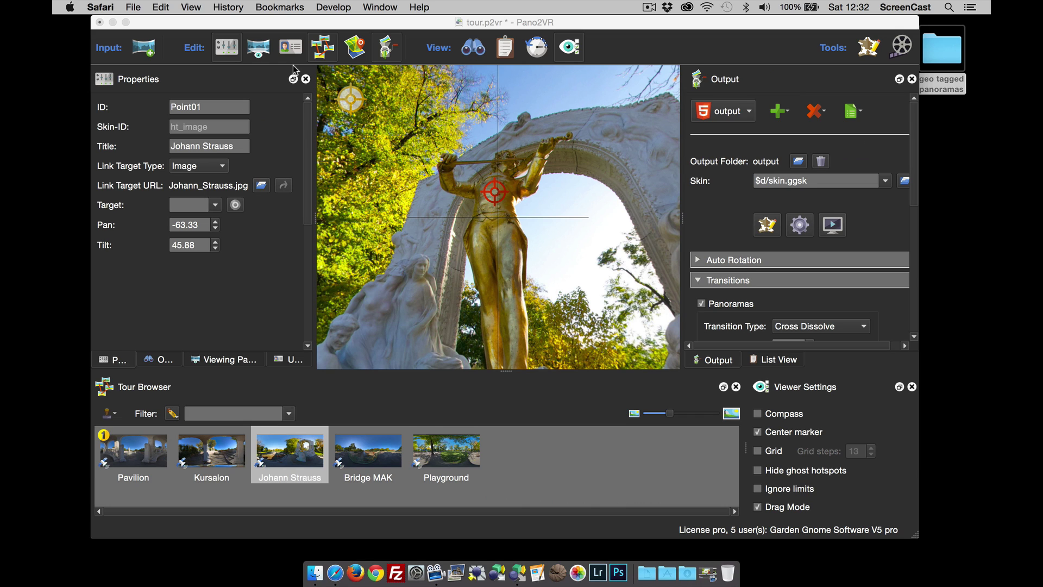
- Create Clip01 on the Pavilion panorama with 50°/s magic keyframe speed
click(902, 47)
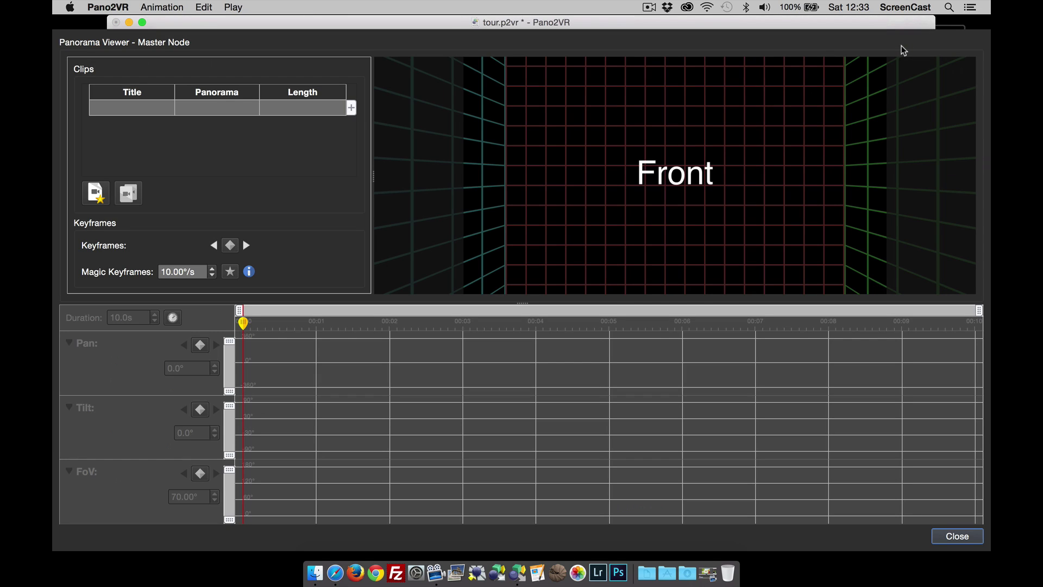
click(97, 193)
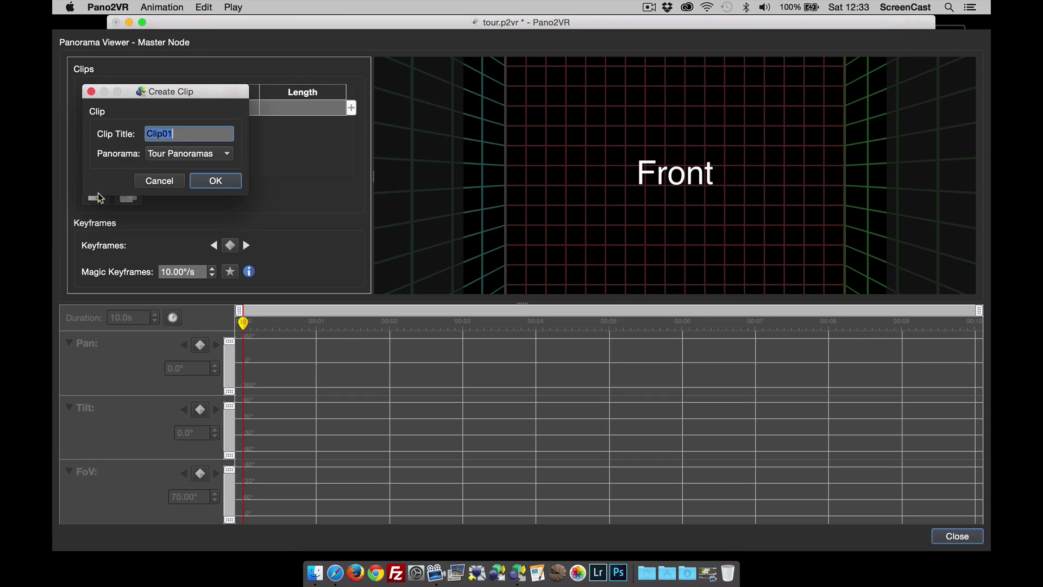
click(185, 155)
click(187, 176)
click(213, 182)
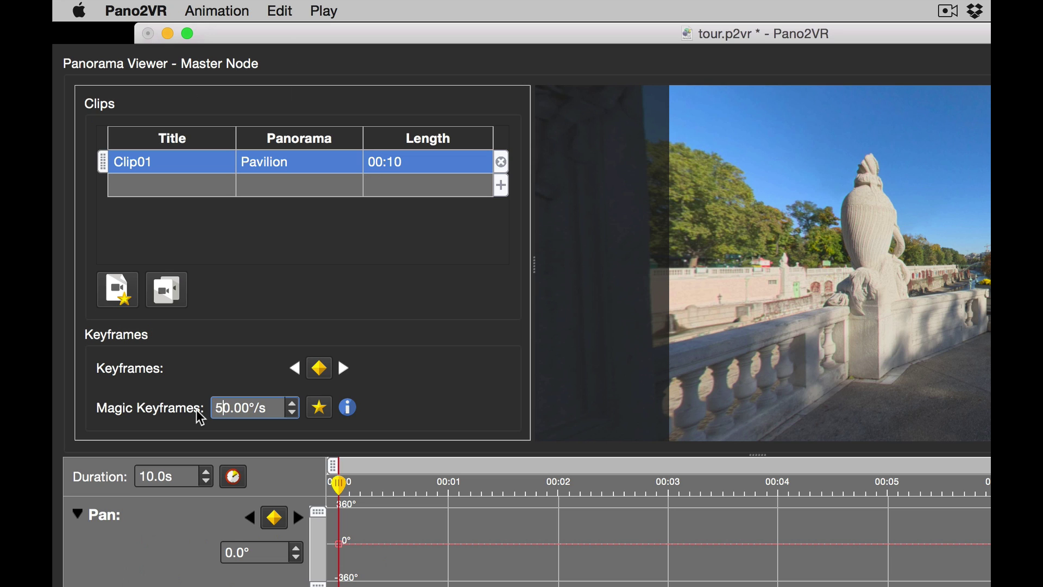
click(263, 361)
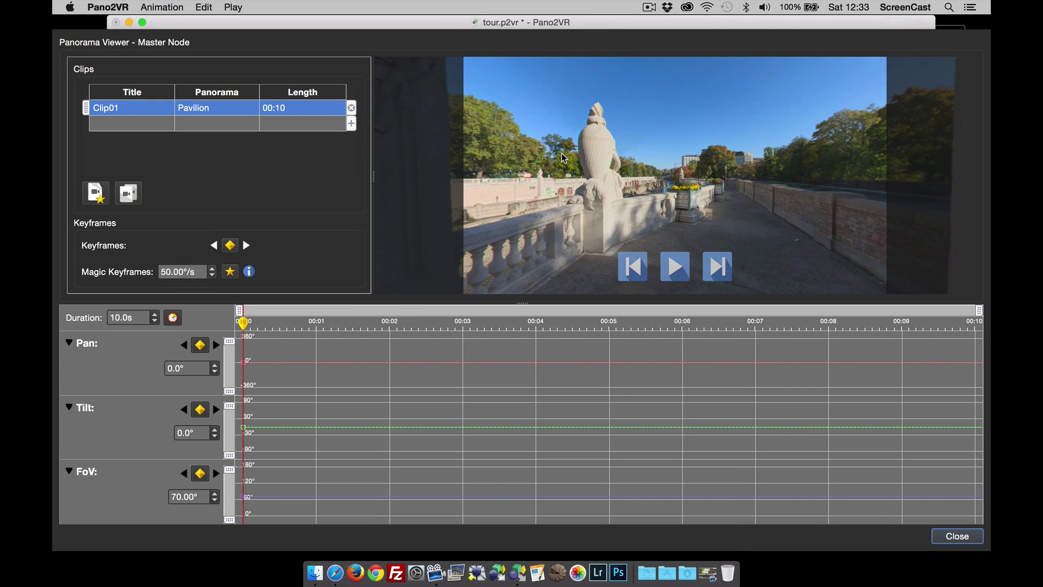
- Add keyframes panning right, tilting up to the pavilion ceiling, and back down to the horizon
drag(817, 229, 954, 269)
scroll(652, 179, up, 5)
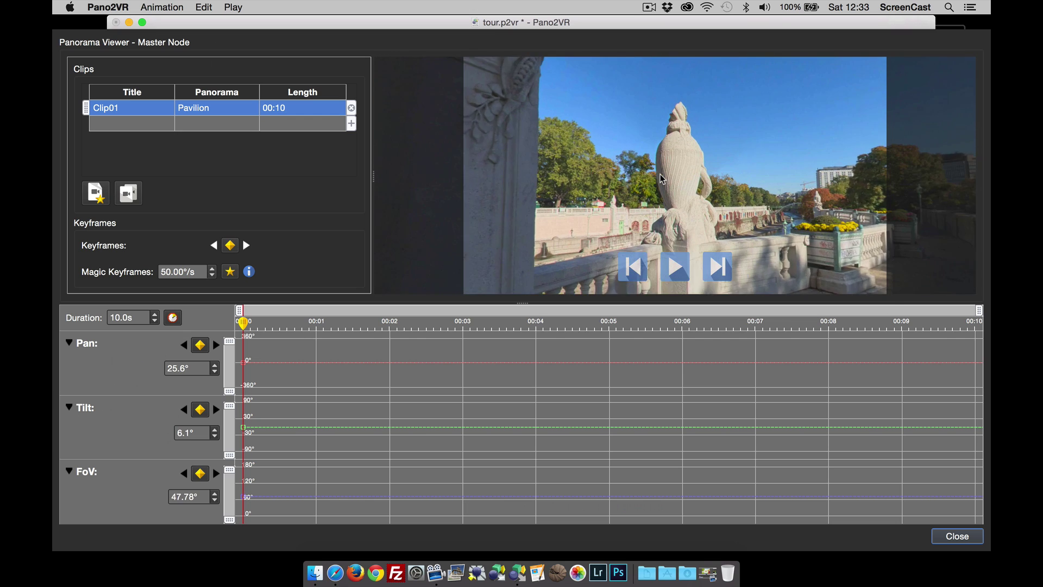
click(230, 271)
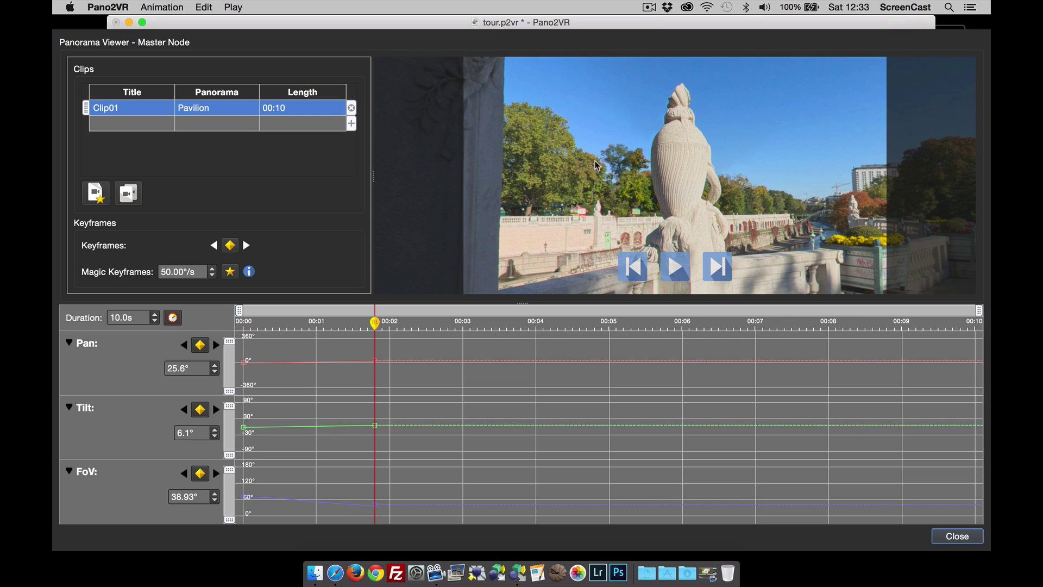
drag(598, 165, 699, 167)
scroll(692, 163, down, 5)
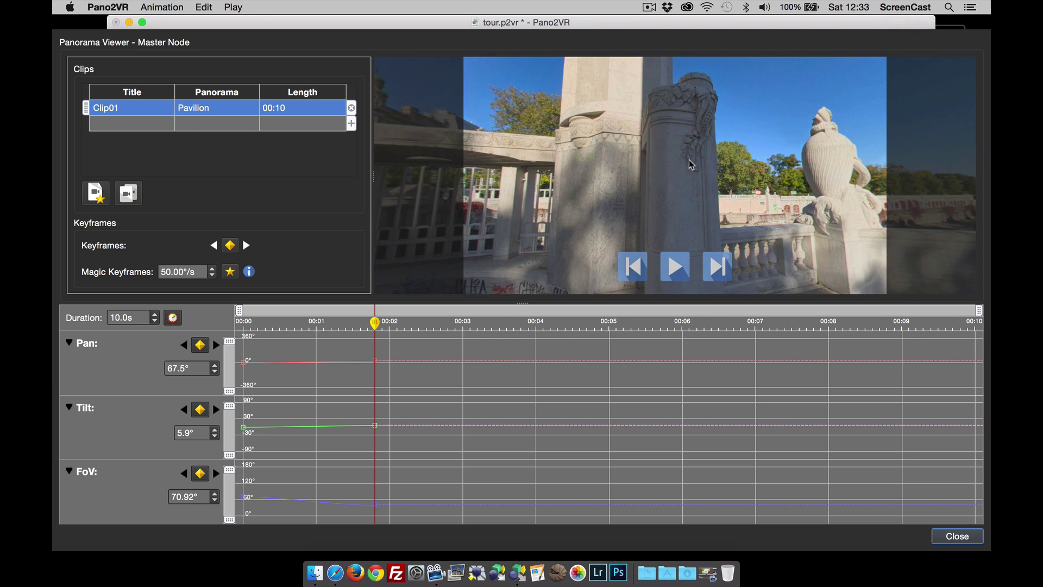
click(230, 271)
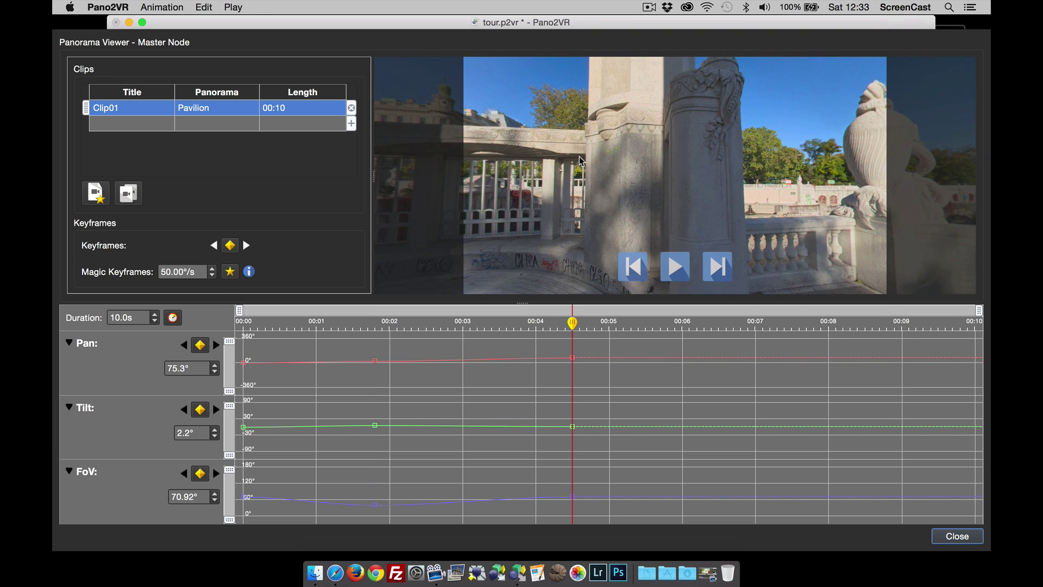
drag(580, 160, 601, 212)
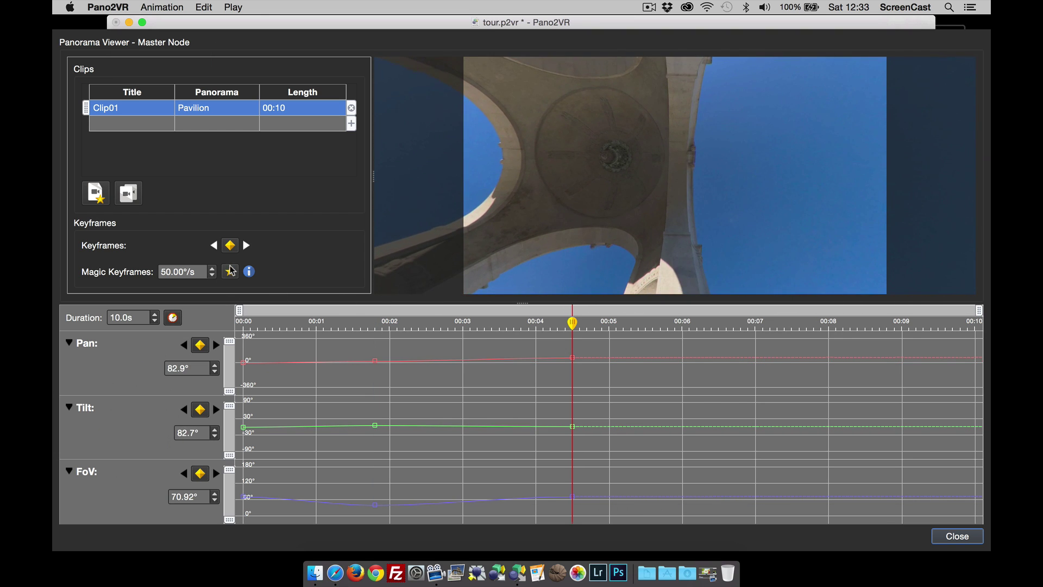
click(230, 270)
drag(522, 214, 609, 162)
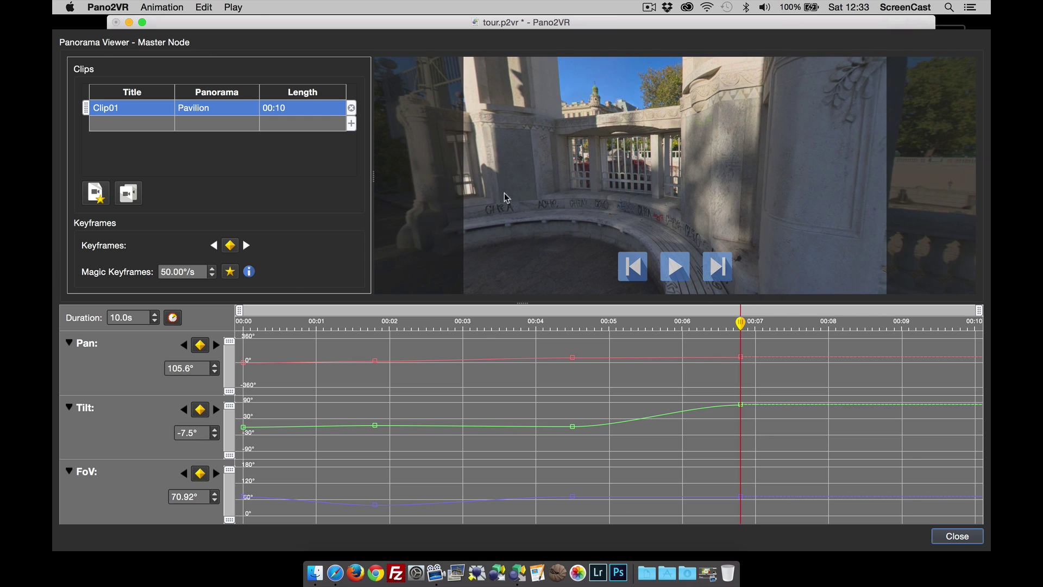
click(230, 271)
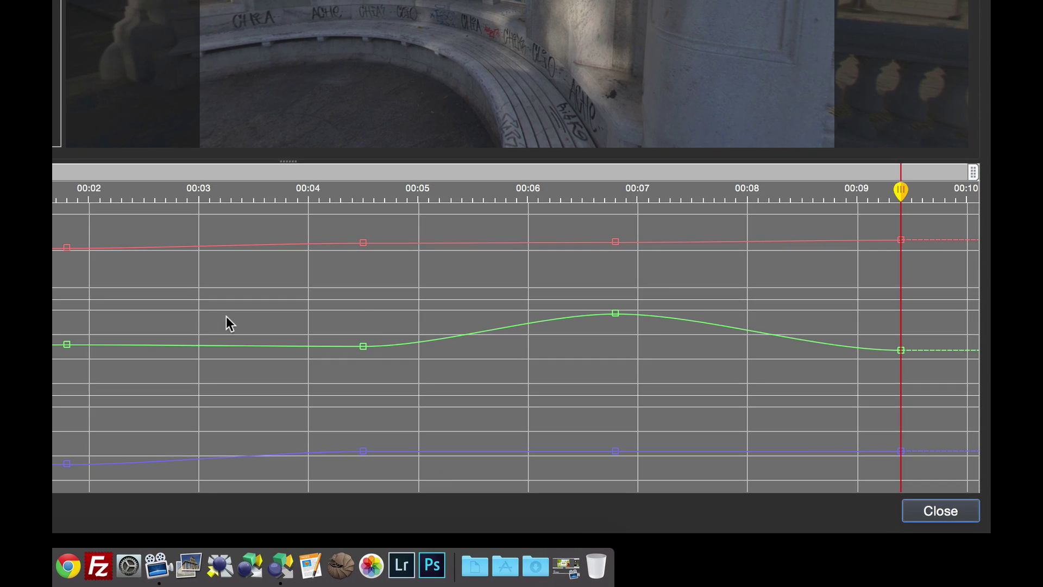
- Trim the timeline to the last keyframe for 9.4 s and play back the clip
right_click(669, 171)
click(706, 213)
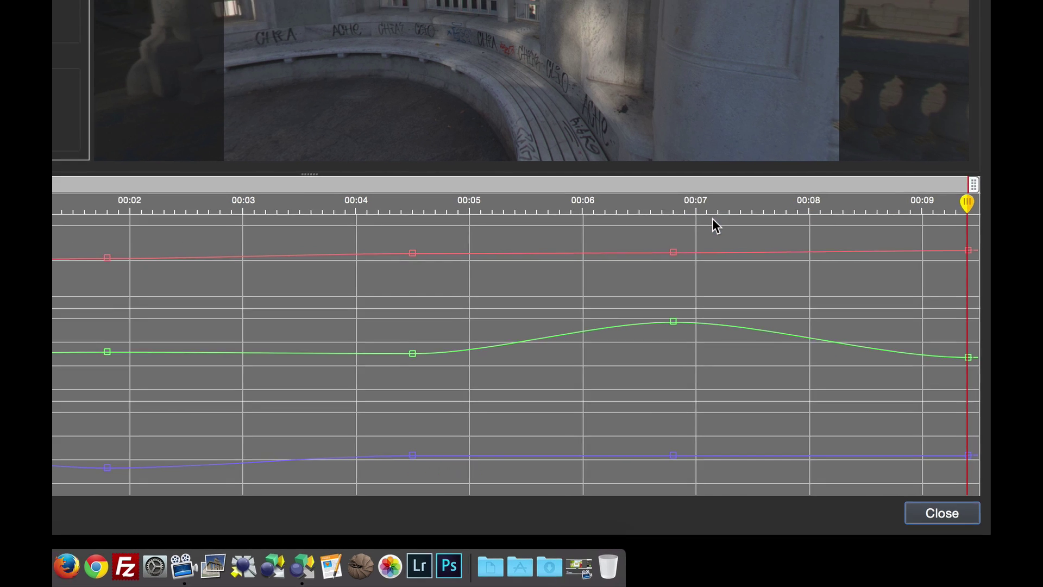
click(633, 266)
click(669, 271)
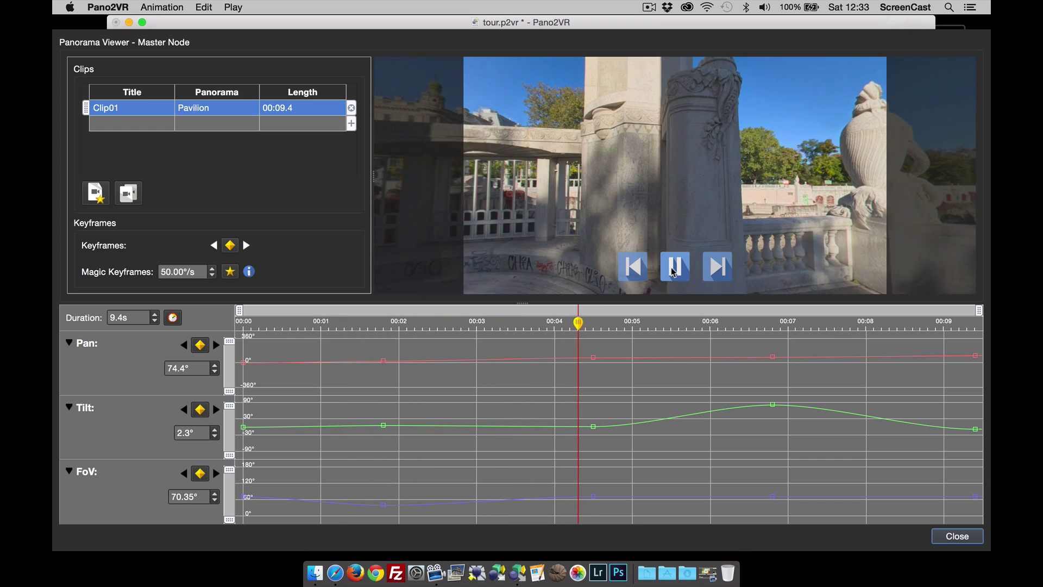
click(674, 269)
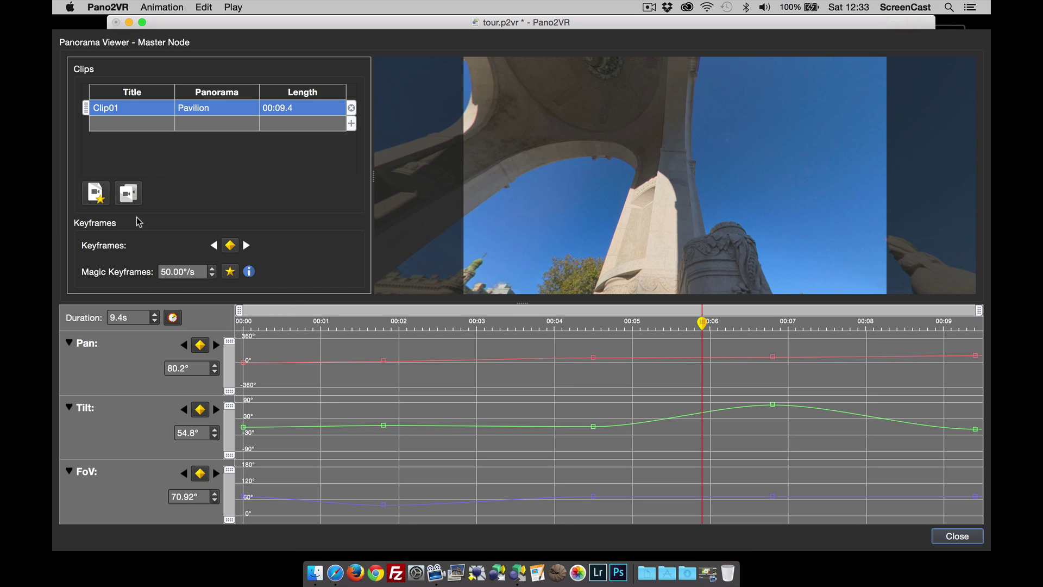
- Create Clip02 on the Kursalon panorama
click(95, 194)
click(183, 154)
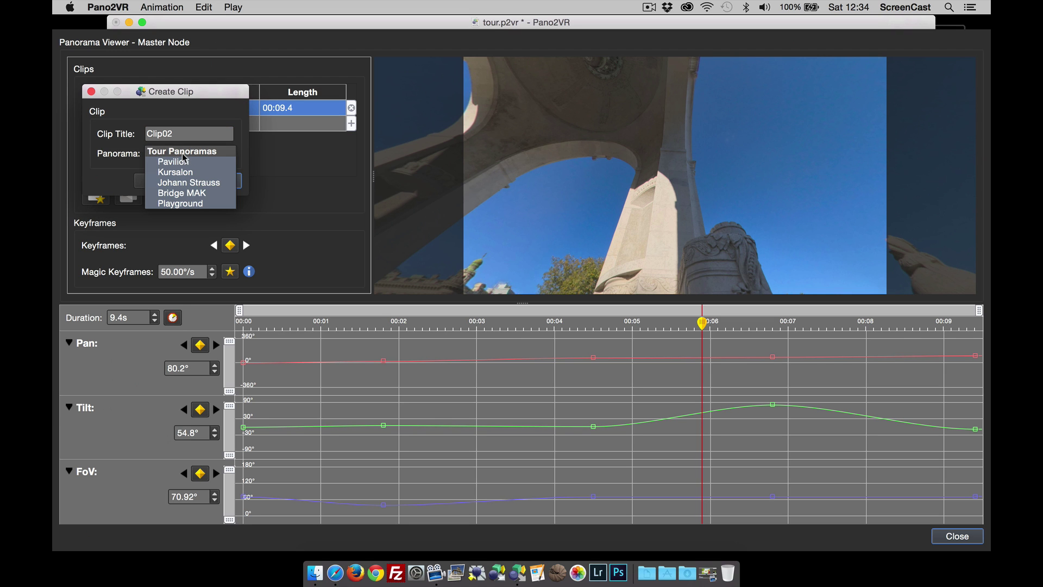
click(179, 172)
click(224, 180)
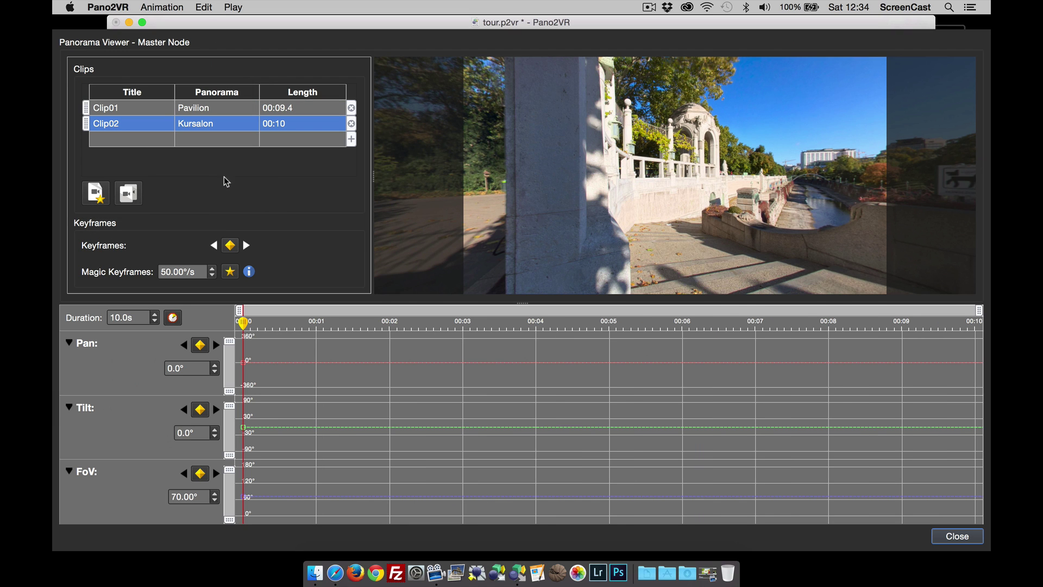
- Add keyframes panning left to about -58.8° and zooming, at roughly 3, 5.5 and 6.3 s
mouse_move(730, 186)
drag(746, 185, 568, 220)
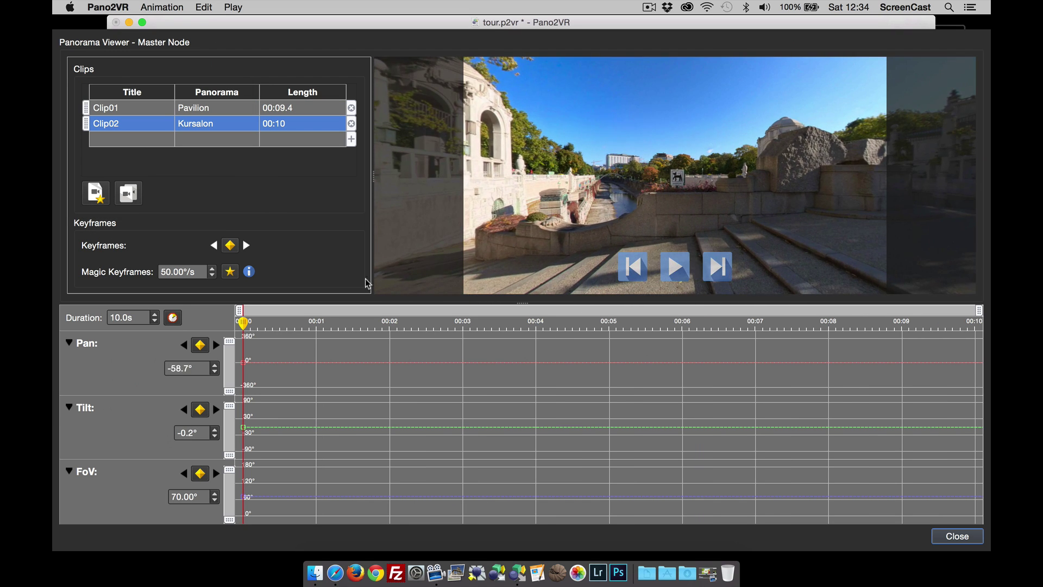
scroll(391, 256, up, 5)
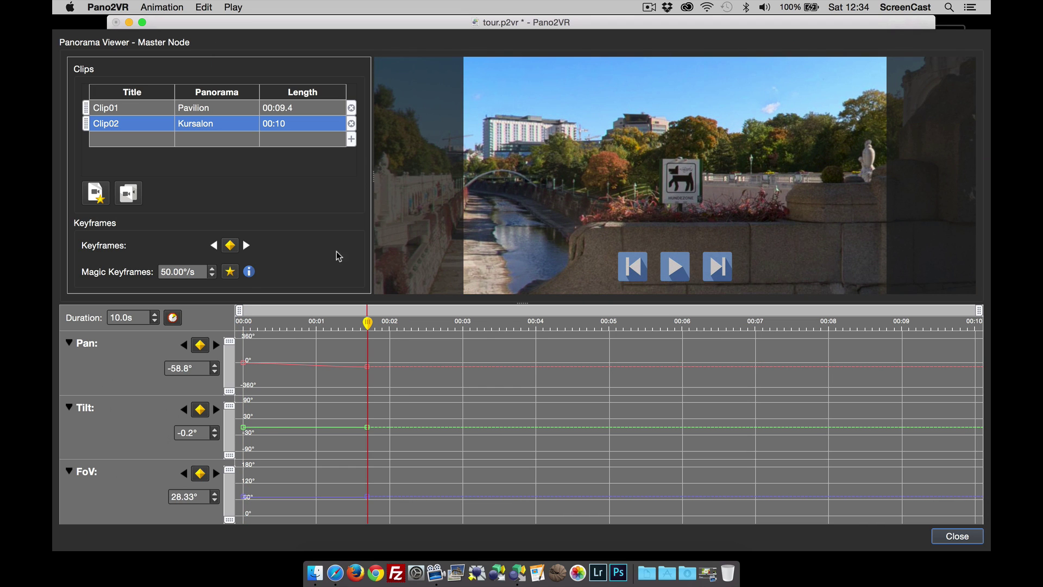
click(230, 271)
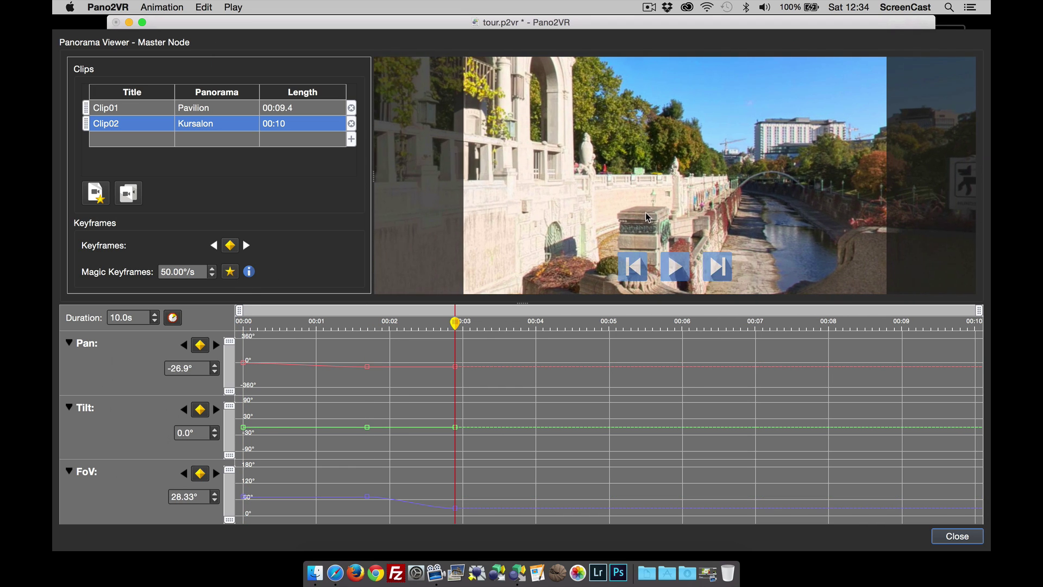
click(229, 271)
scroll(397, 272, down, 3)
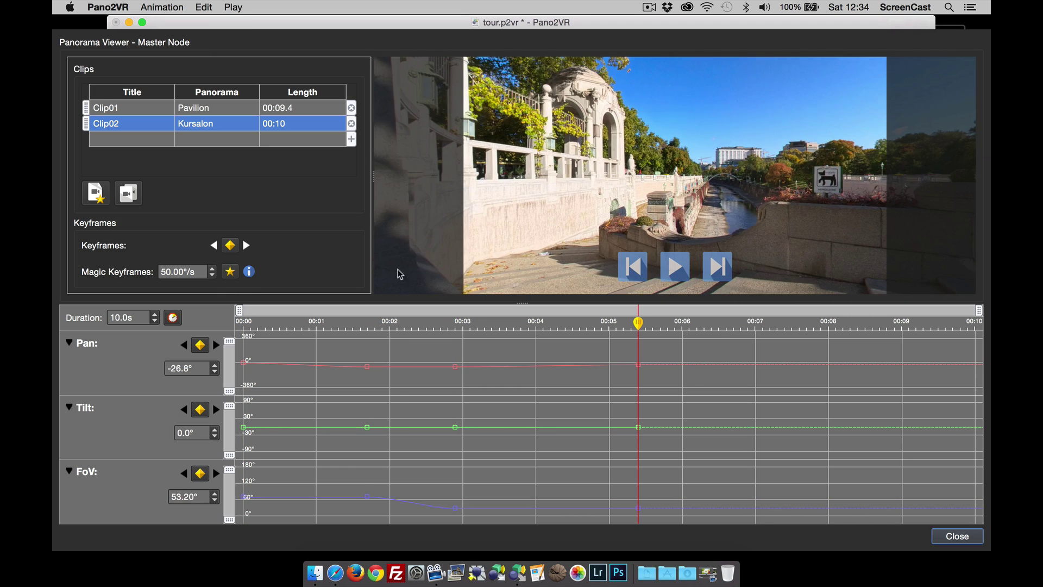
click(230, 272)
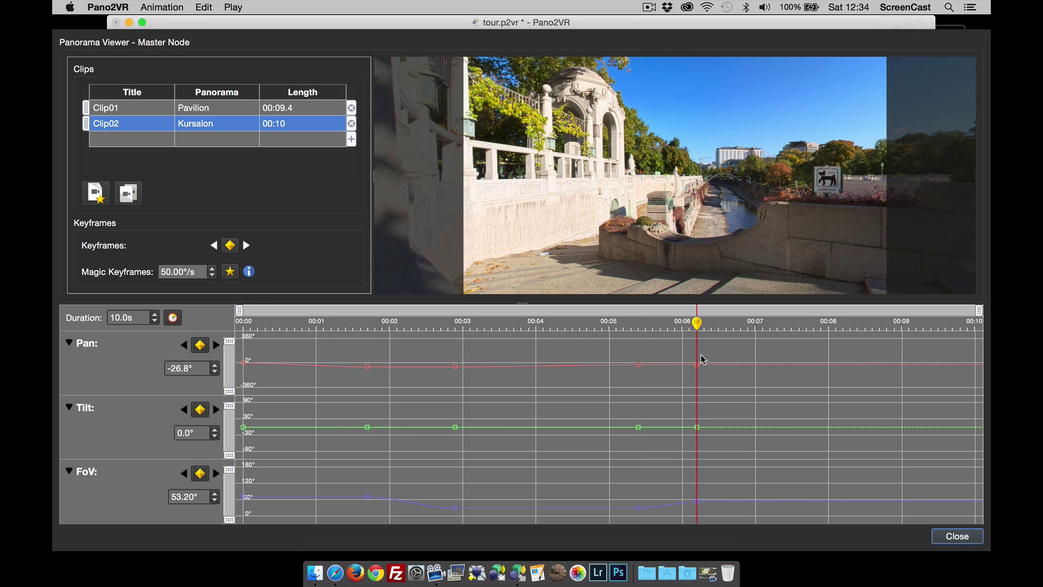
- Trim the timeline to the last keyframe for 6.2 s and play back Clip02
right_click(726, 316)
click(761, 335)
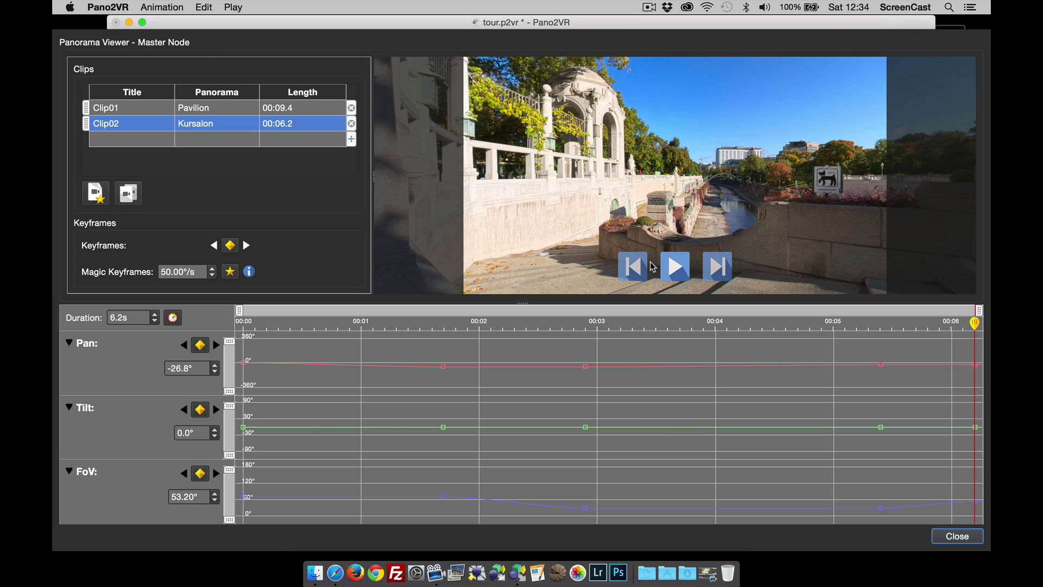
click(640, 266)
click(675, 267)
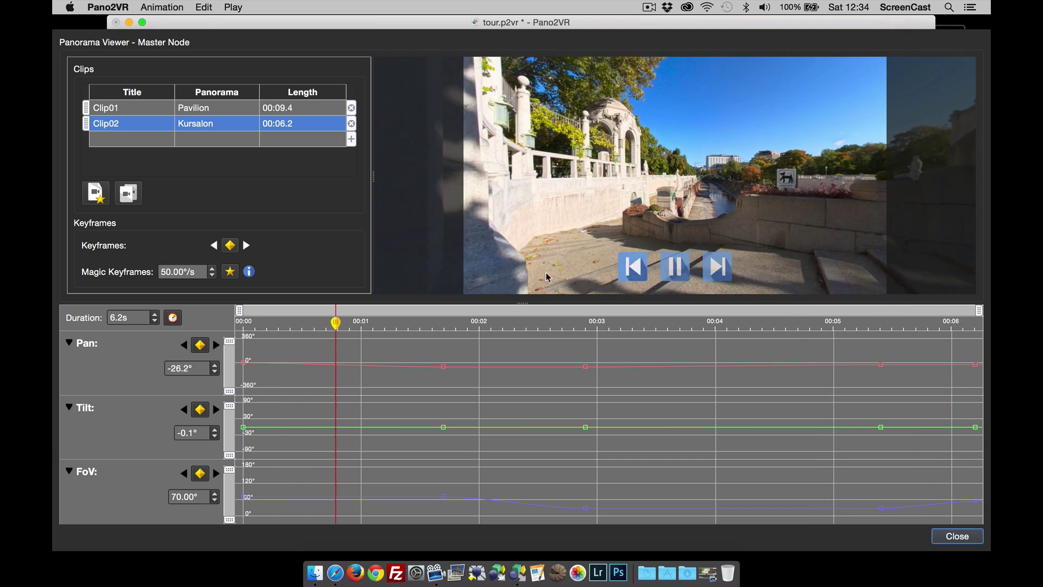
key(space)
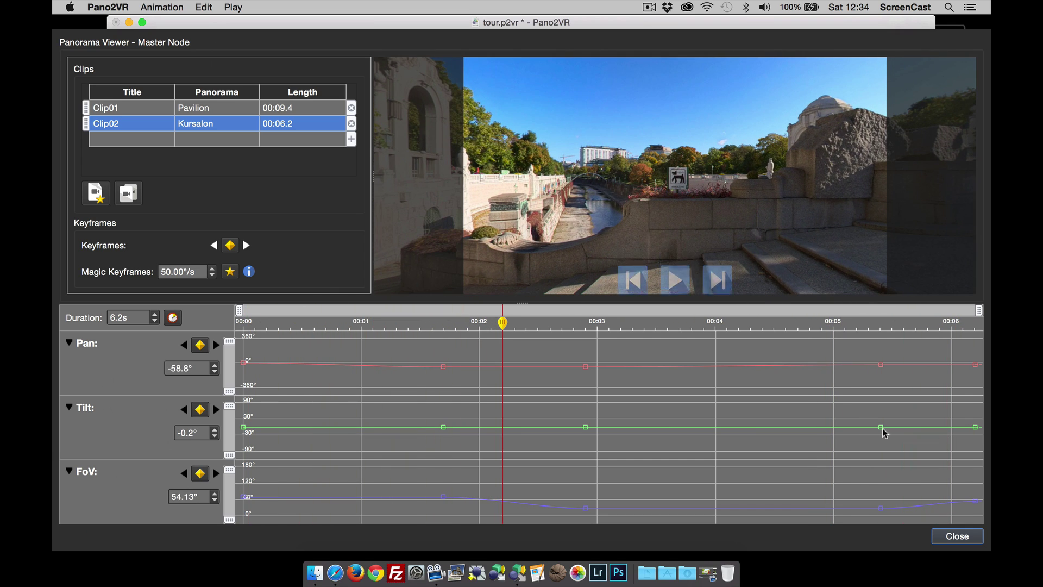
- Turn on auto rotation that plays the animation clips
click(956, 538)
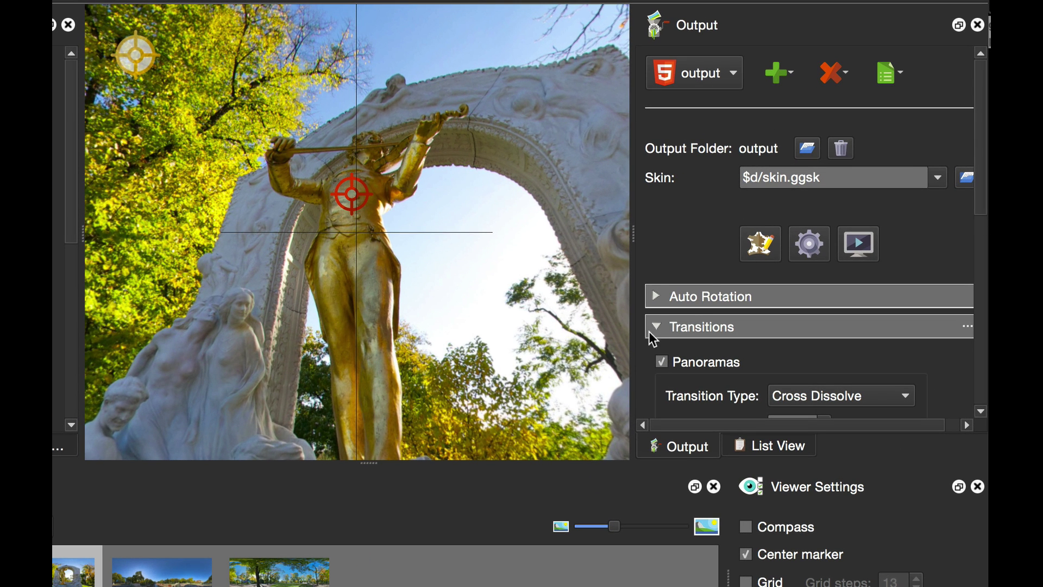
click(660, 299)
click(663, 333)
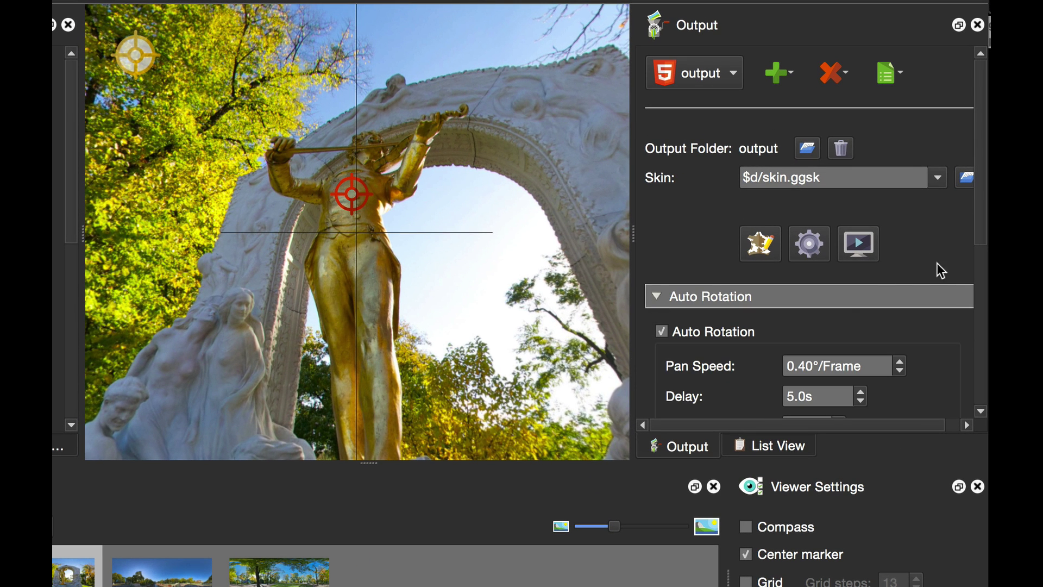
drag(972, 236, 983, 351)
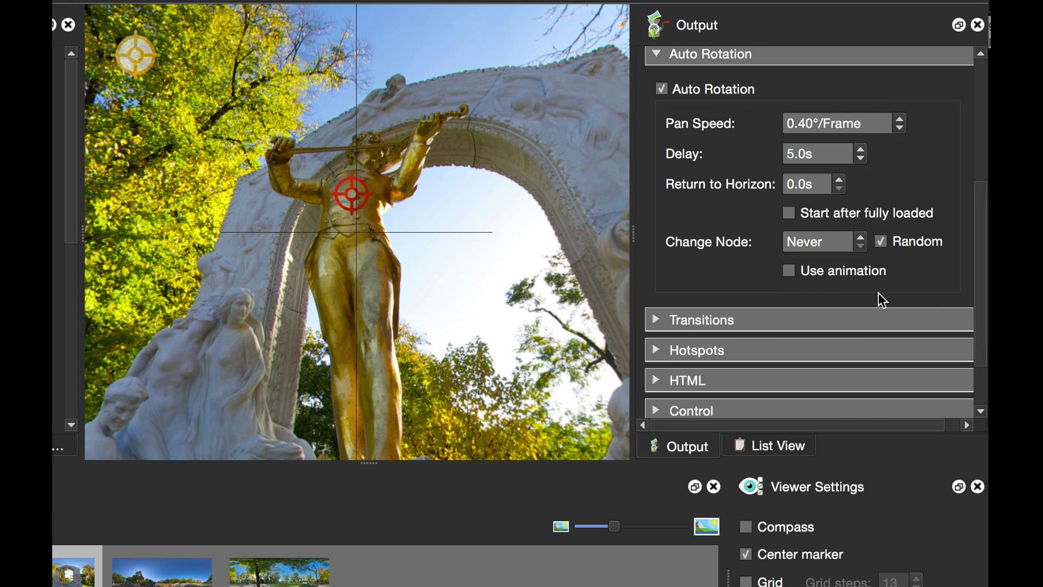
click(789, 272)
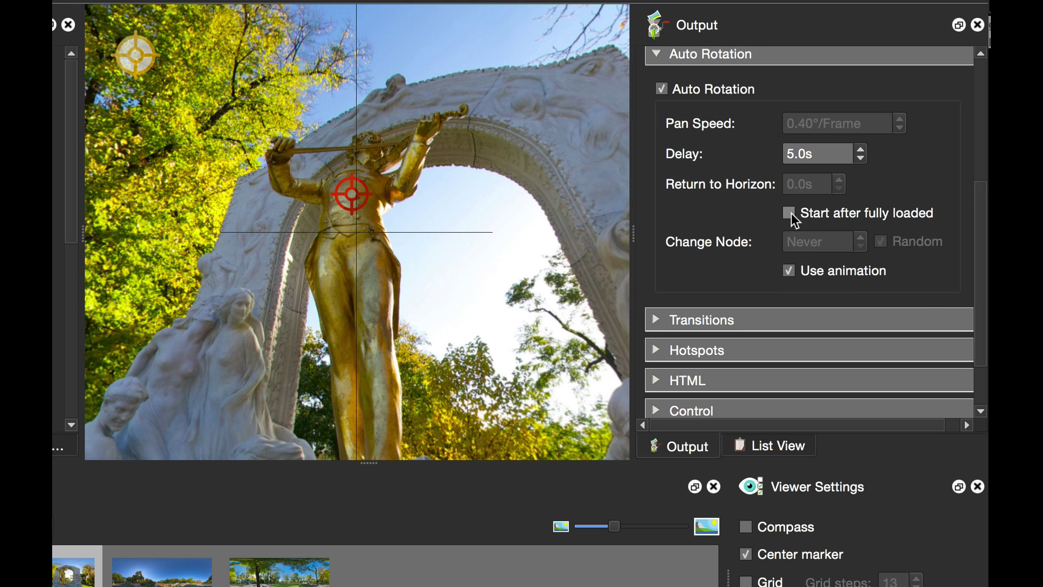
- Regenerate the HTML5 output, overwriting the existing files, and preview the tour in Safari
scroll(981, 287, up, 5)
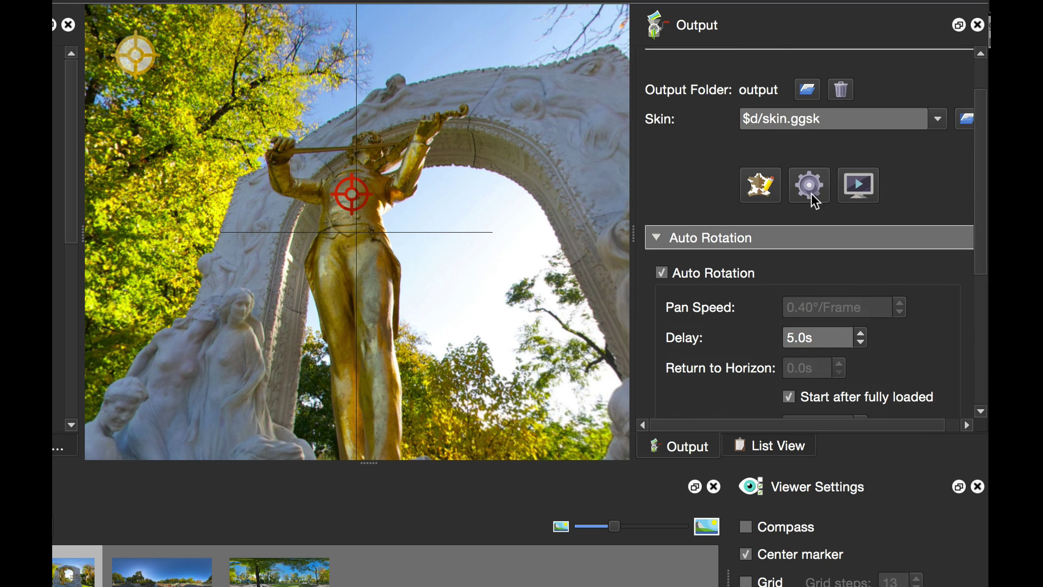
click(809, 195)
click(508, 339)
click(857, 185)
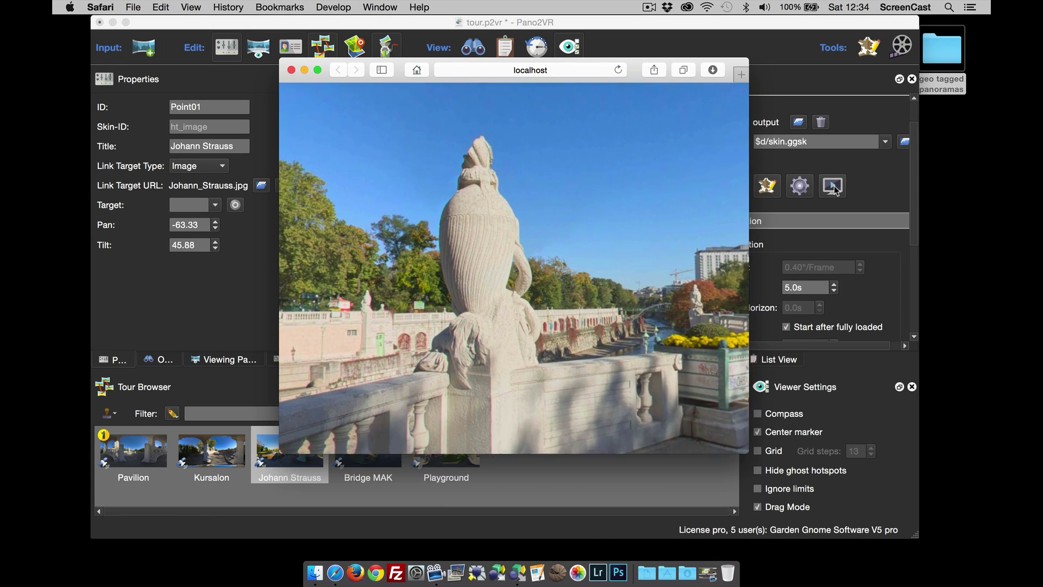
drag(629, 67, 598, 43)
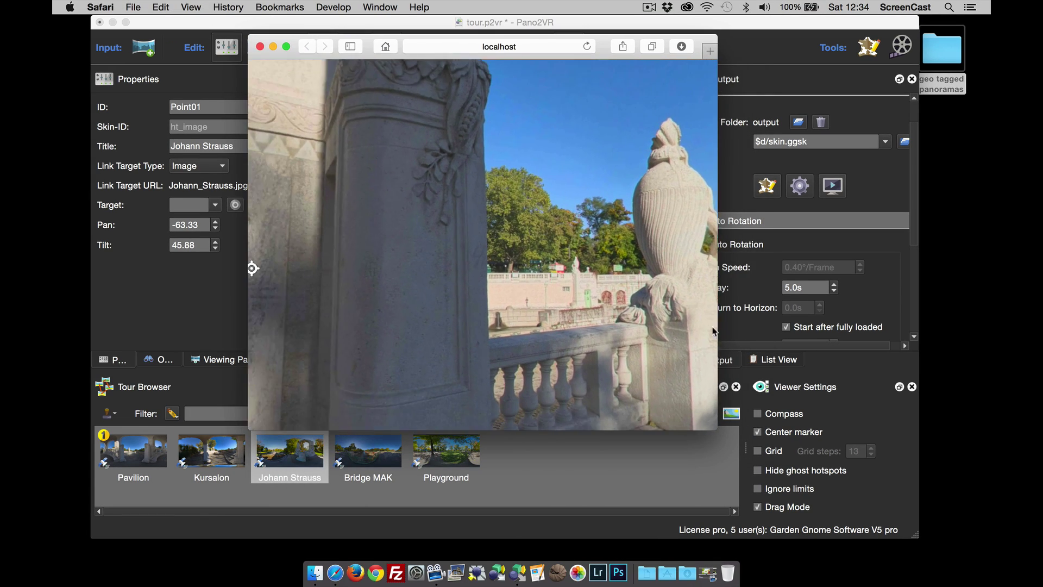
drag(251, 268, 419, 256)
drag(800, 441, 853, 460)
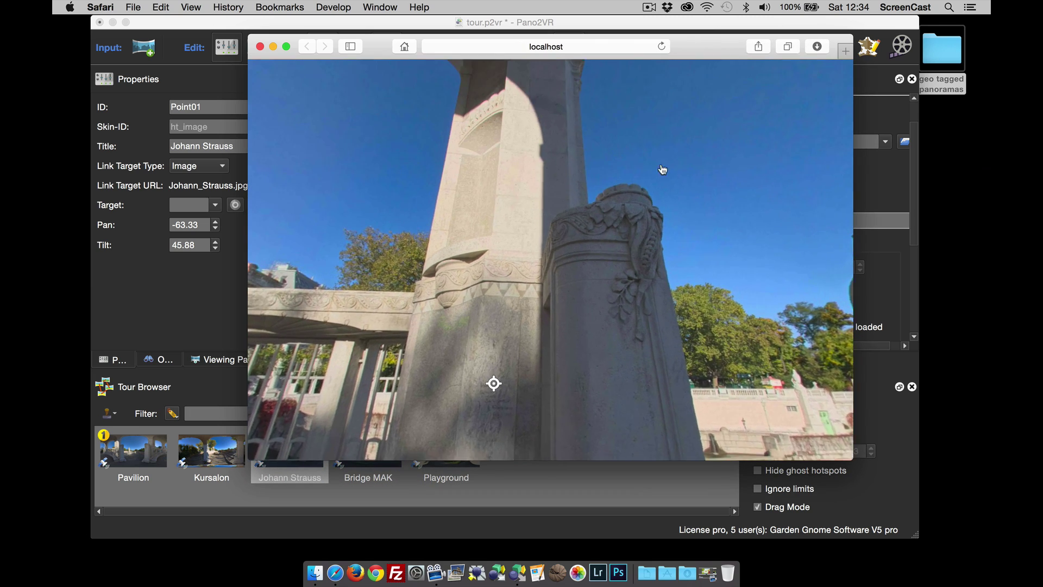
drag(661, 167, 662, 44)
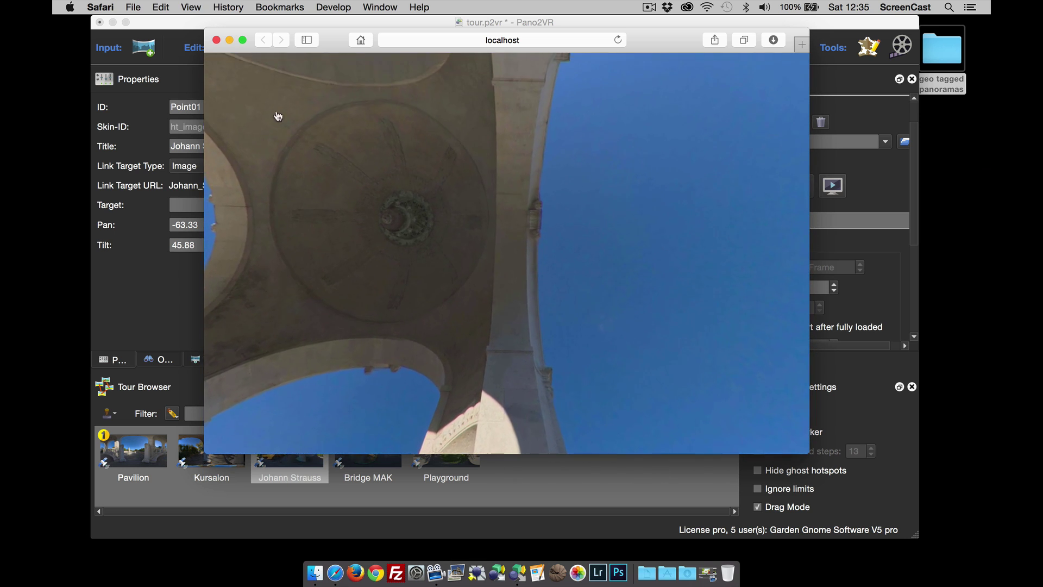
click(217, 39)
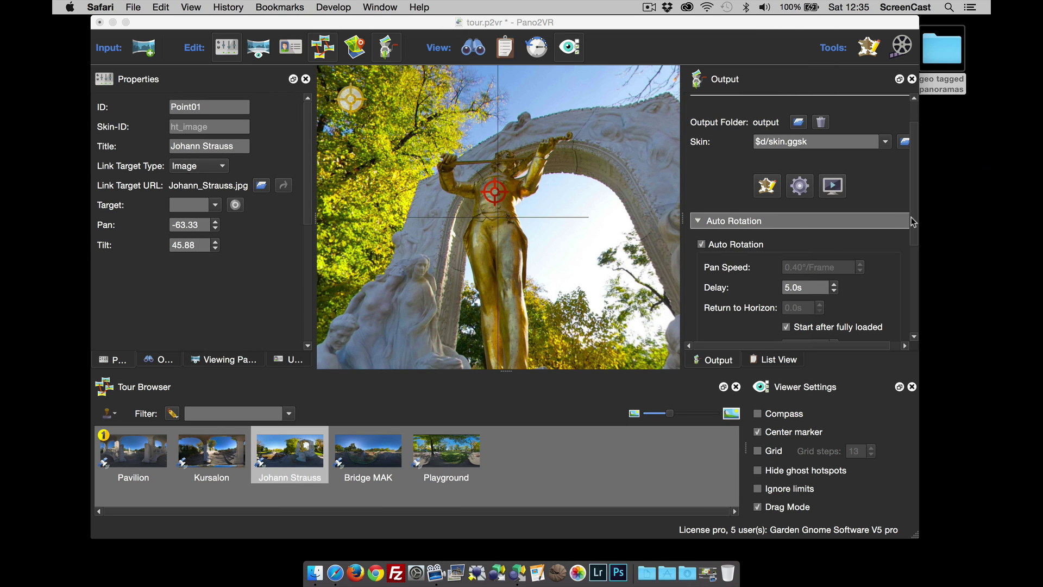
- Add a new Animation output to the project
drag(914, 221, 912, 197)
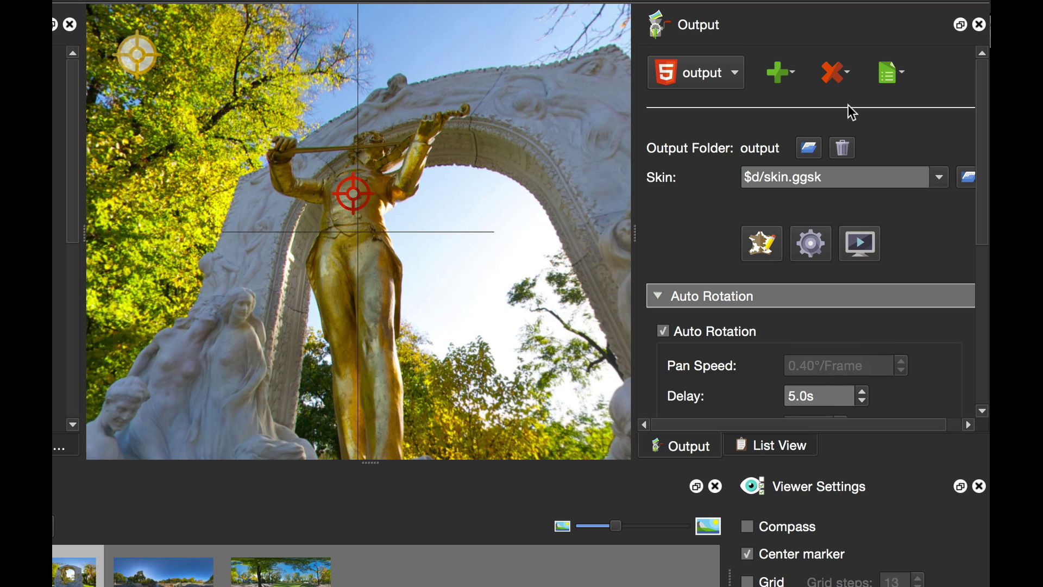
click(782, 75)
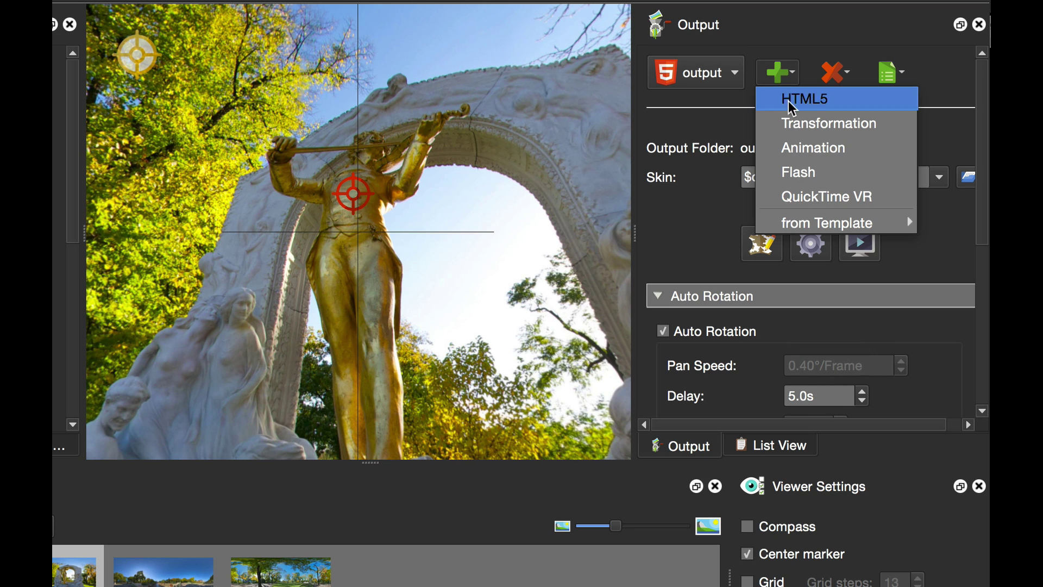
click(819, 150)
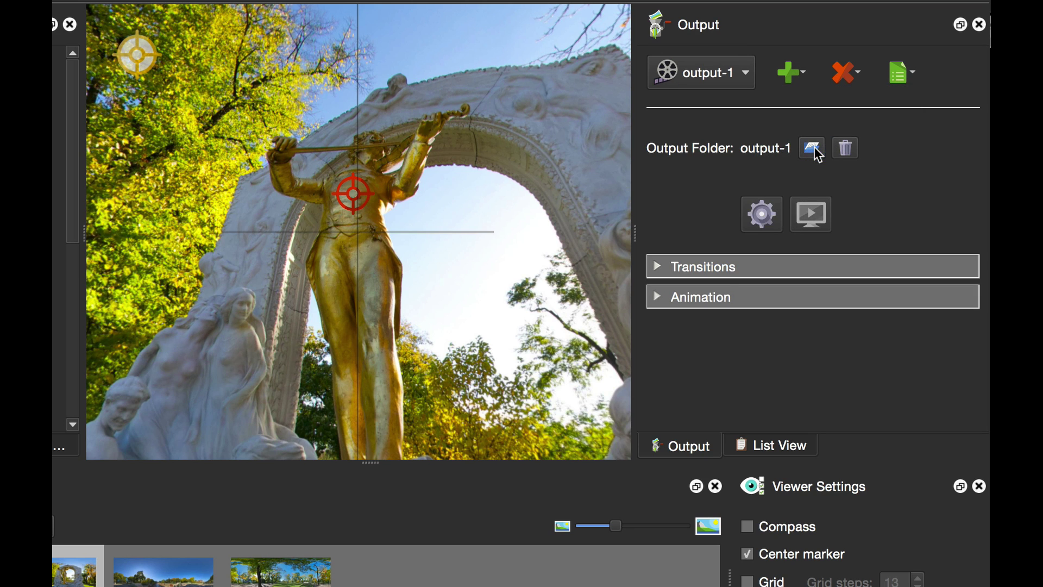
- Enable panorama transitions with Zoom In as both the before and after effect
click(659, 269)
drag(980, 291, 982, 364)
click(662, 191)
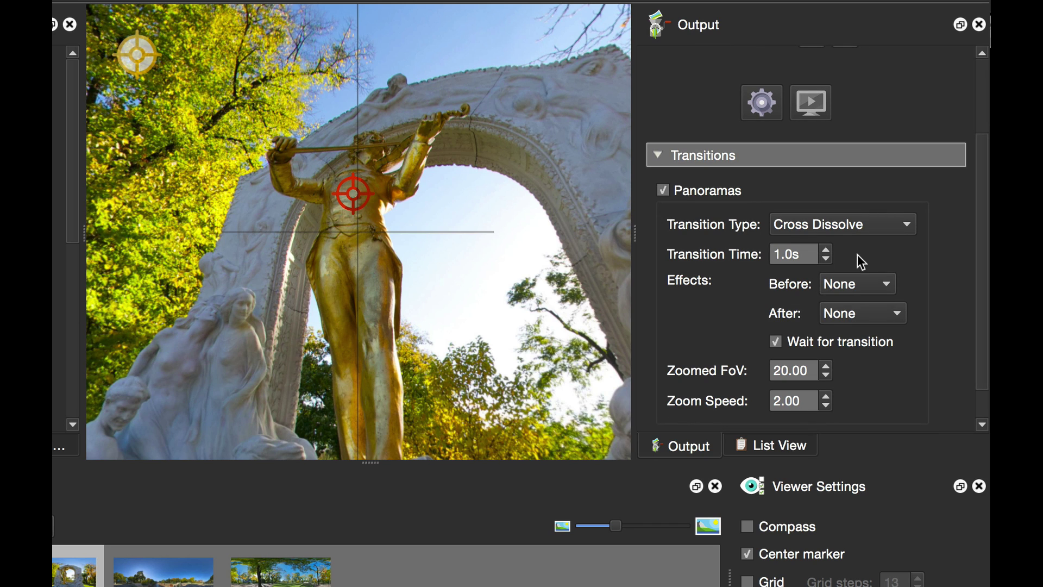
click(875, 285)
click(872, 305)
click(880, 315)
click(885, 336)
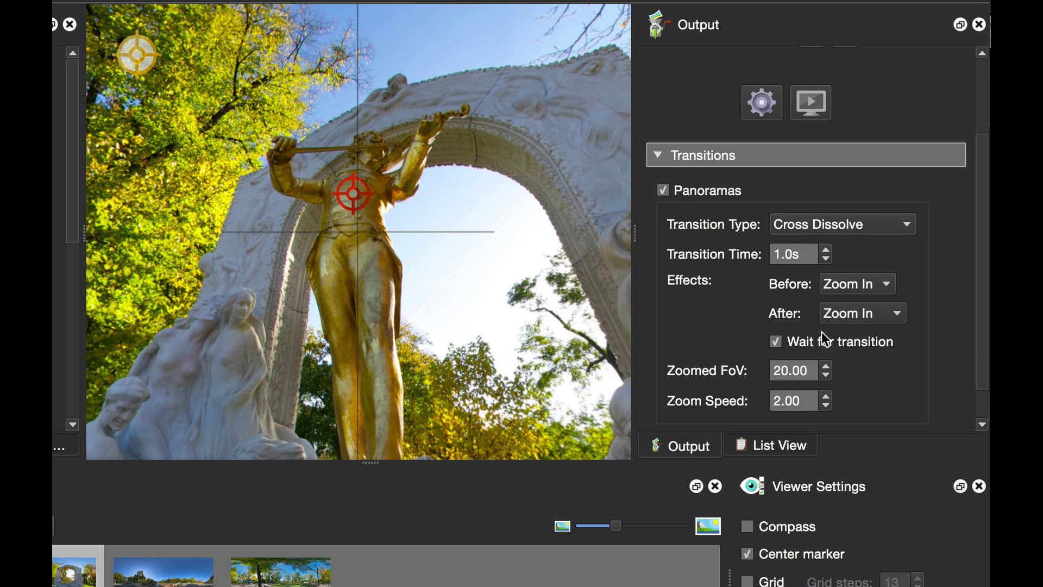
click(778, 342)
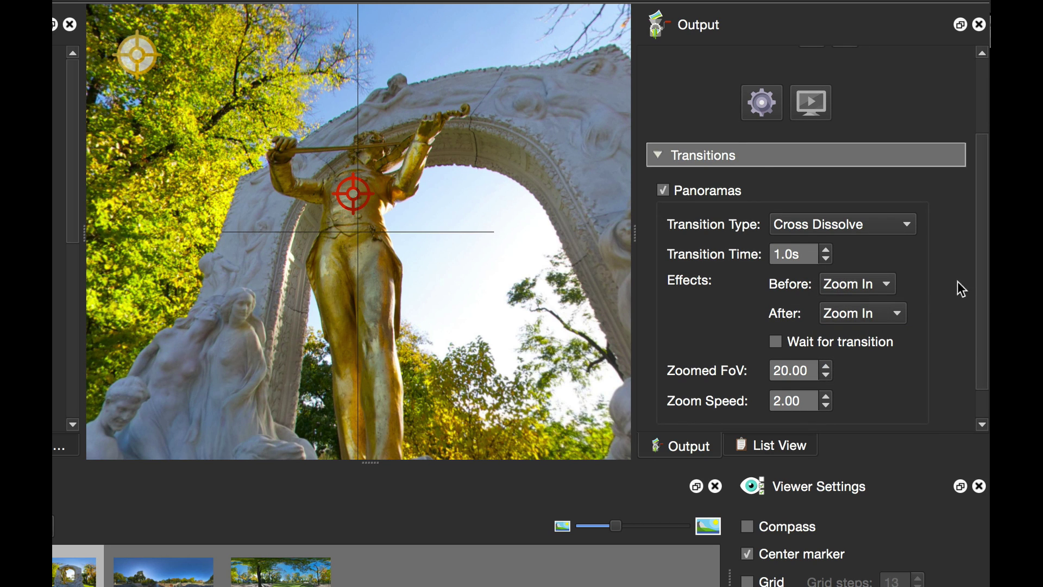
click(662, 161)
- Enable Generate video file for the Animation output, keeping MPEG4 quality at Normal
click(659, 296)
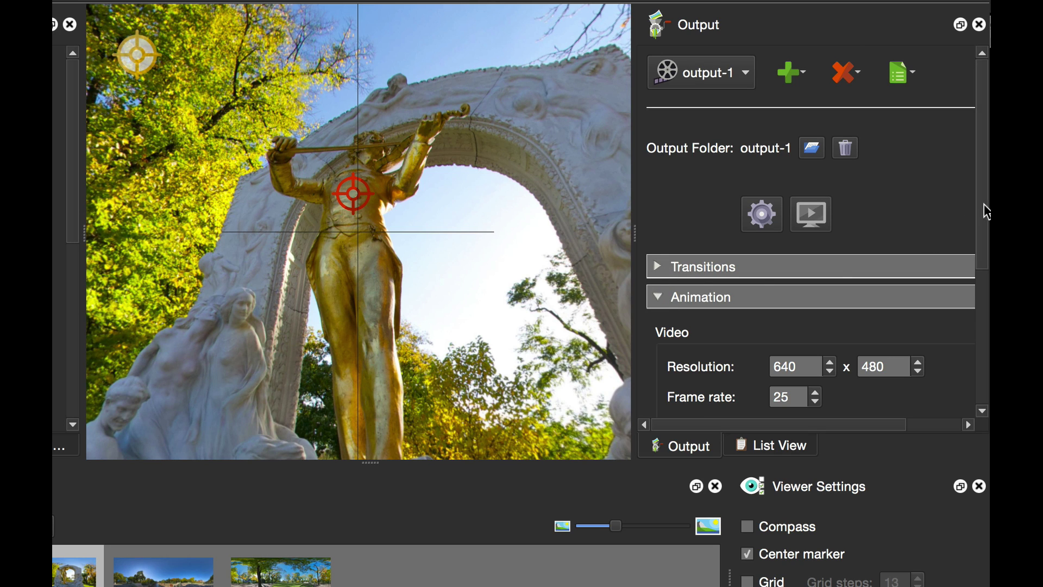
drag(982, 209, 981, 344)
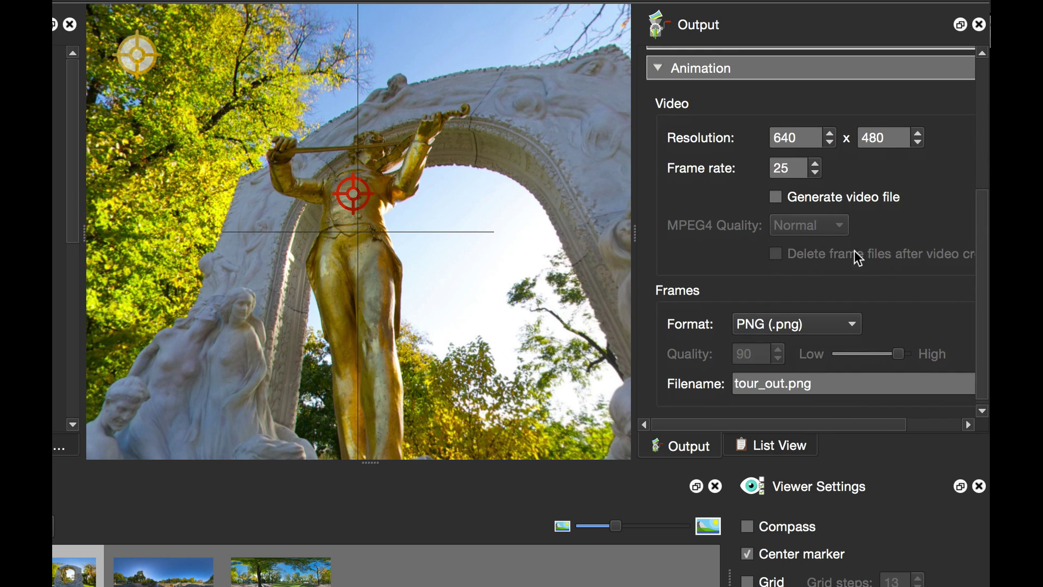
click(777, 199)
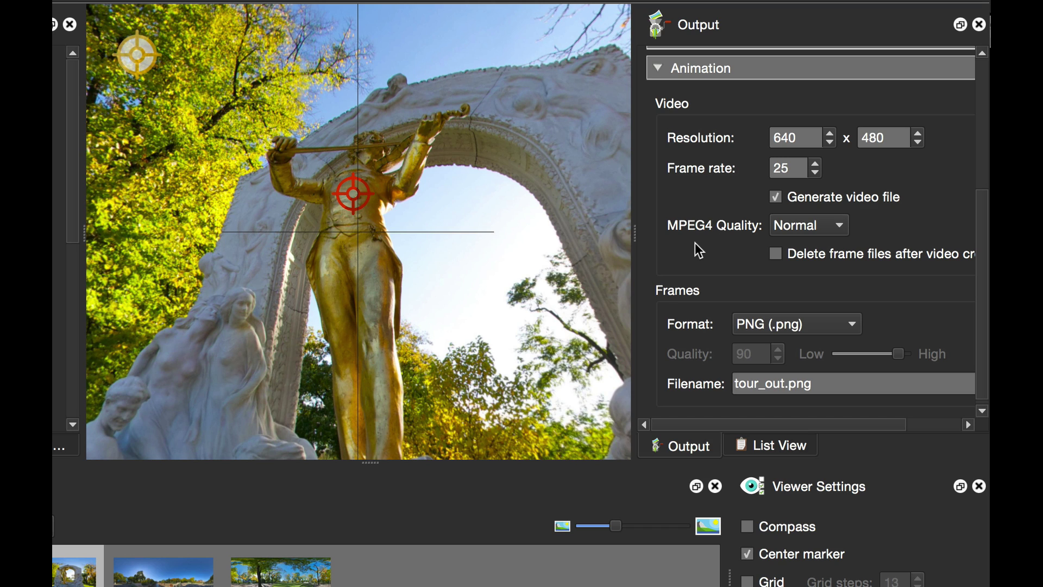